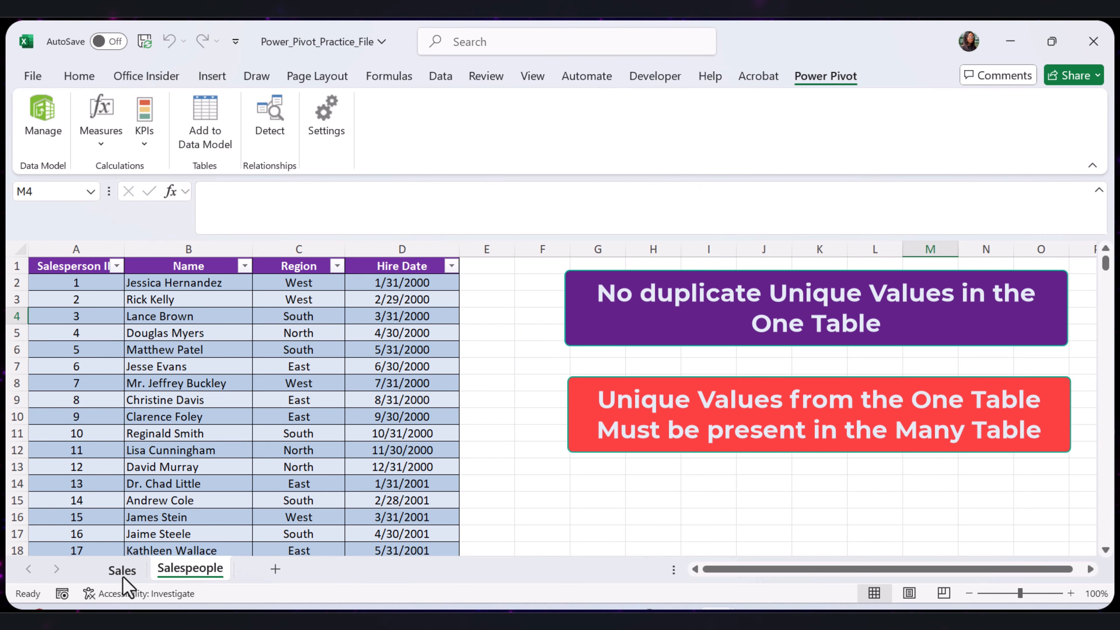
Create a PivotTable from the workbook's Data Model on a new worksheet
{"action": "left_click", "coordinate": [122, 569]}
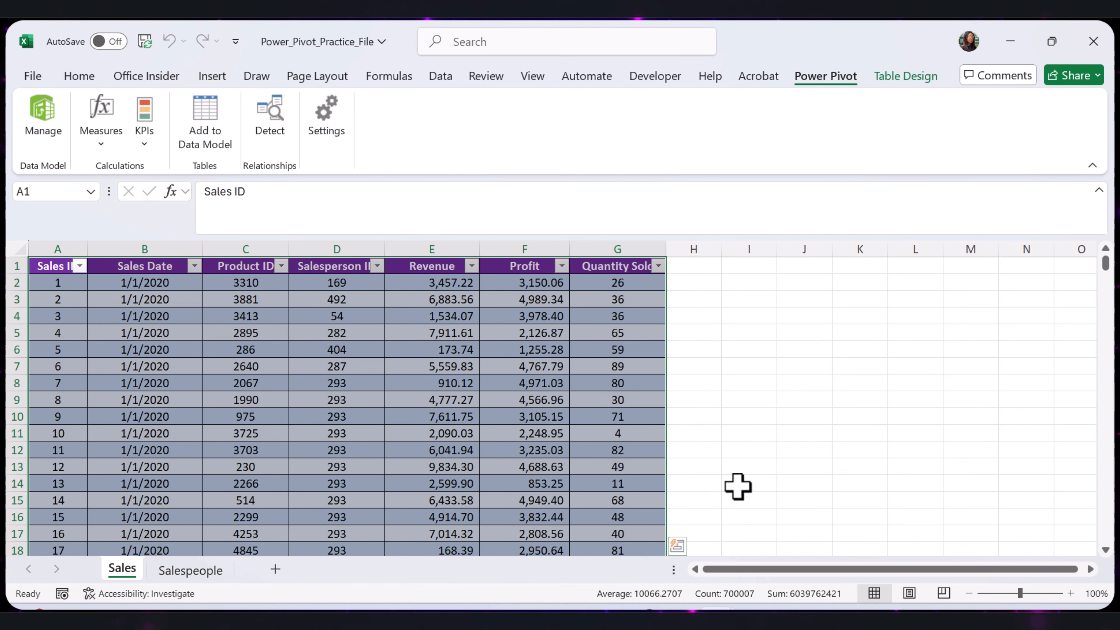
{"action": "mouse_move", "coordinate": [821, 602]}
{"action": "left_click", "coordinate": [801, 559]}
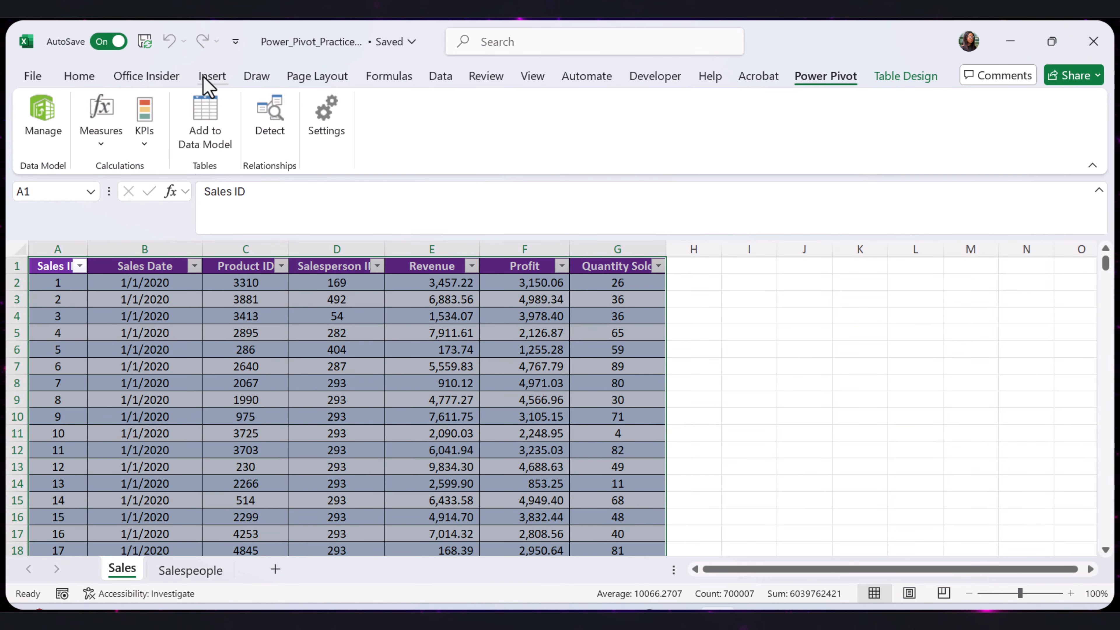
{"action": "left_click", "coordinate": [207, 77]}
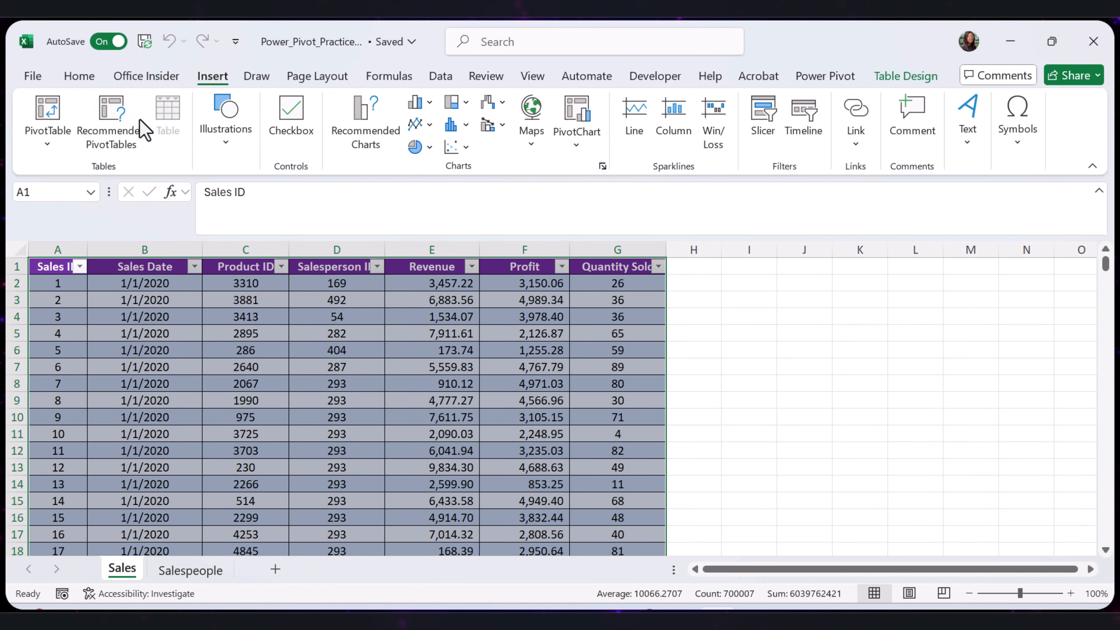
{"action": "left_click", "coordinate": [47, 143]}
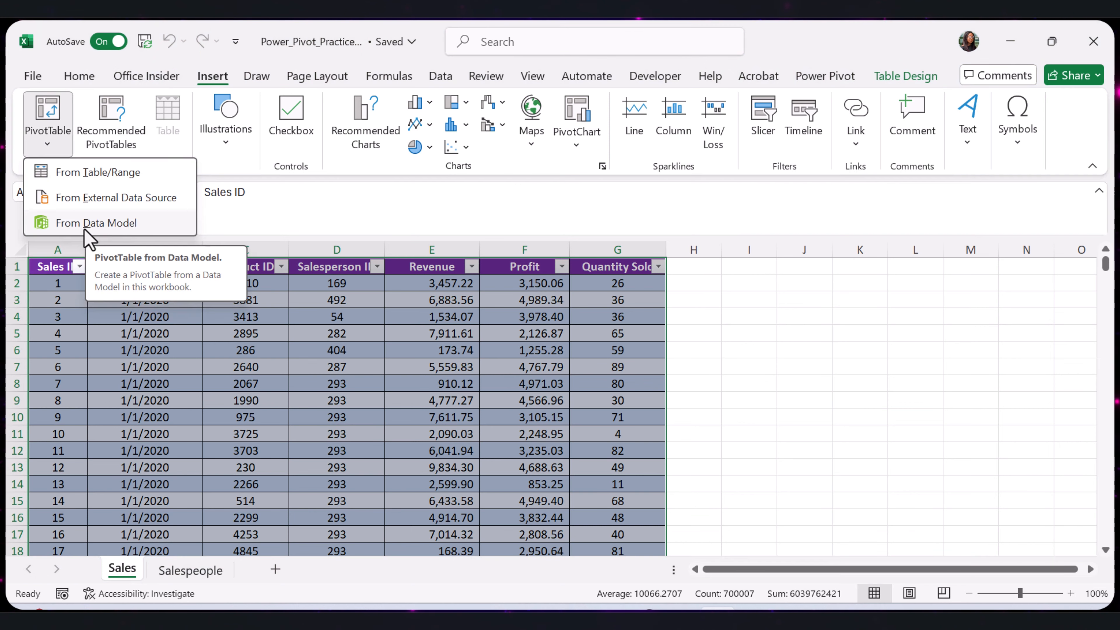
{"action": "left_click", "coordinate": [86, 223]}
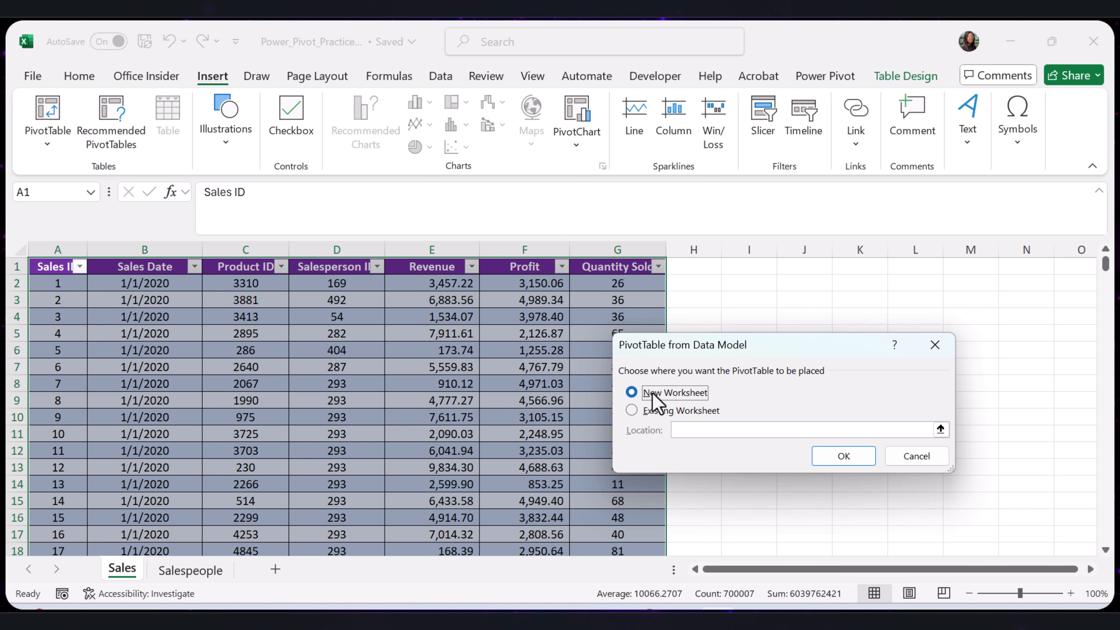
{"action": "left_click", "coordinate": [855, 456]}
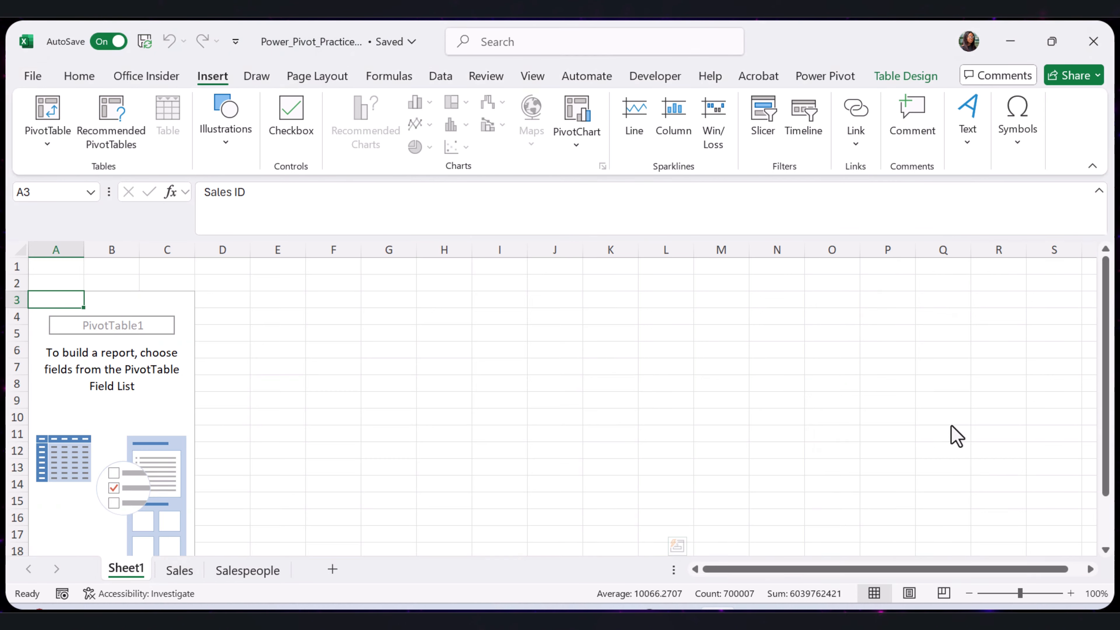
Add the Region field from Table2 to the PivotTable's rows
{"action": "left_click", "coordinate": [1097, 398]}
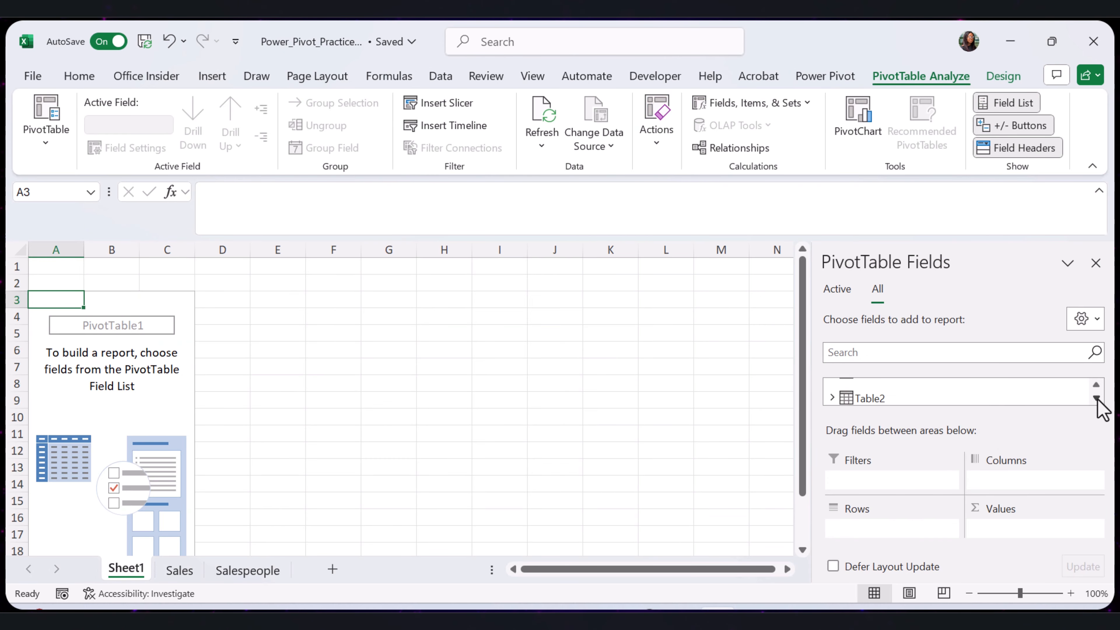
{"action": "left_click", "coordinate": [1096, 385]}
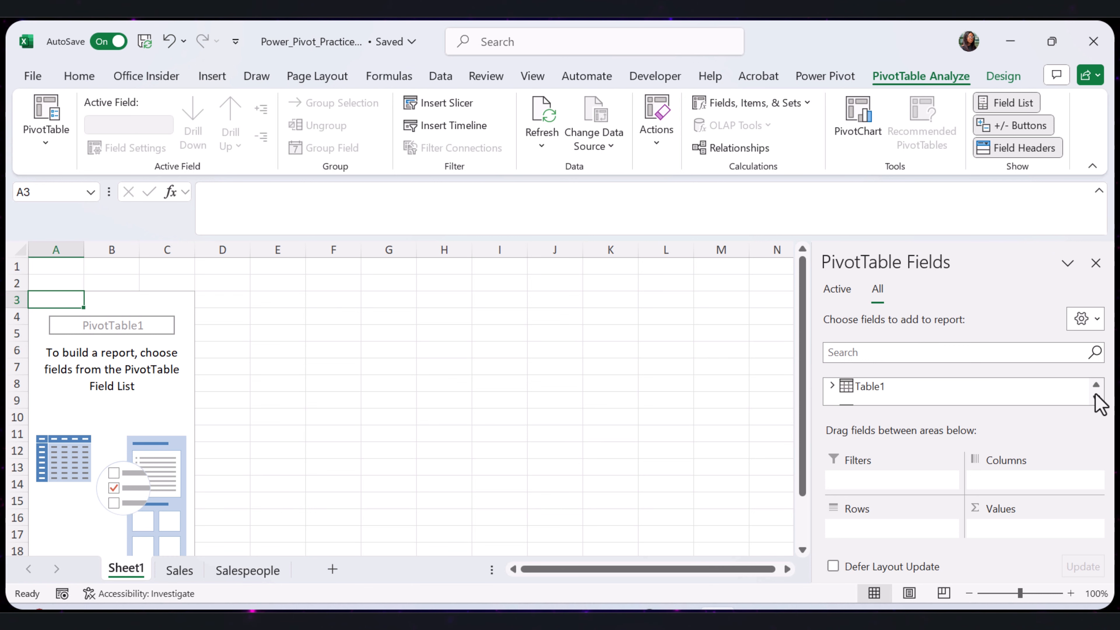
{"action": "left_click", "coordinate": [832, 386]}
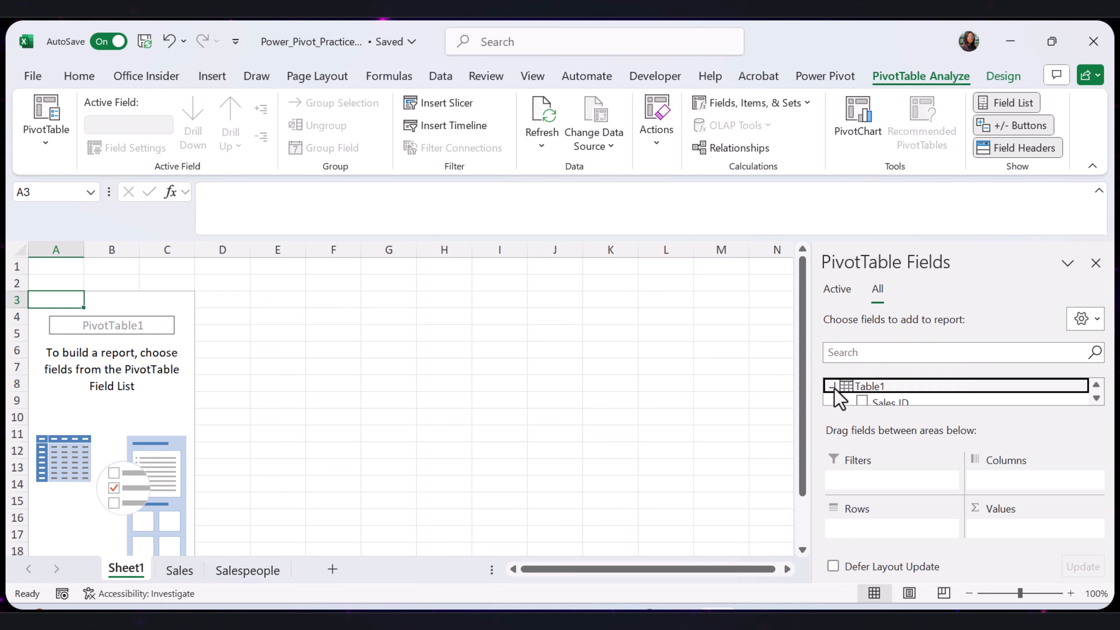
{"action": "scroll", "coordinate": [878, 397], "scroll_direction": "down", "scroll_amount": 5}
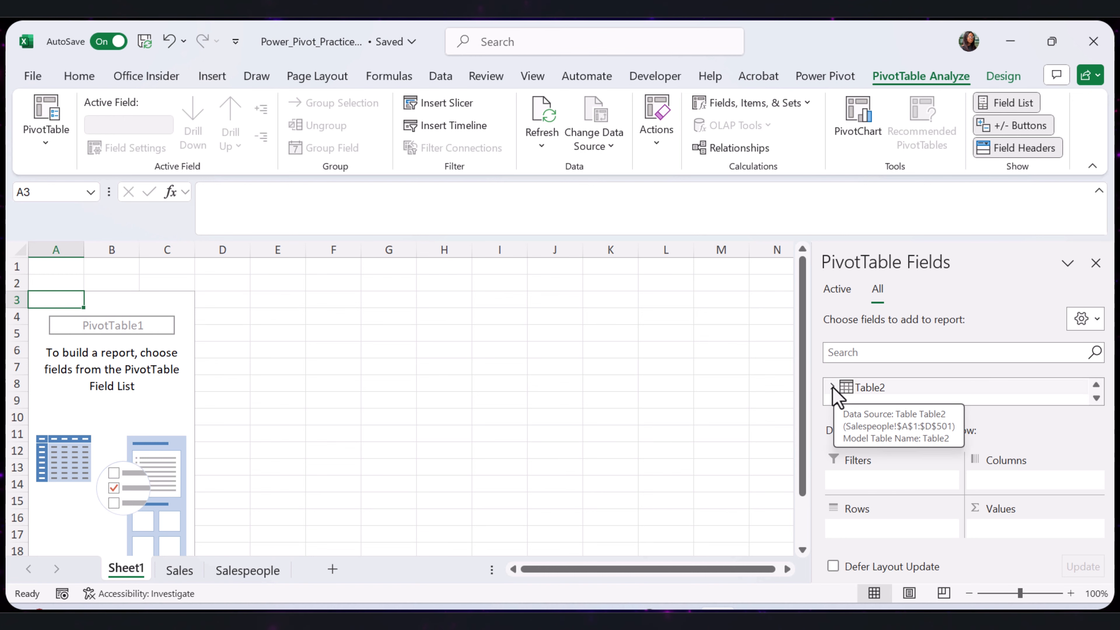
{"action": "left_click", "coordinate": [834, 387]}
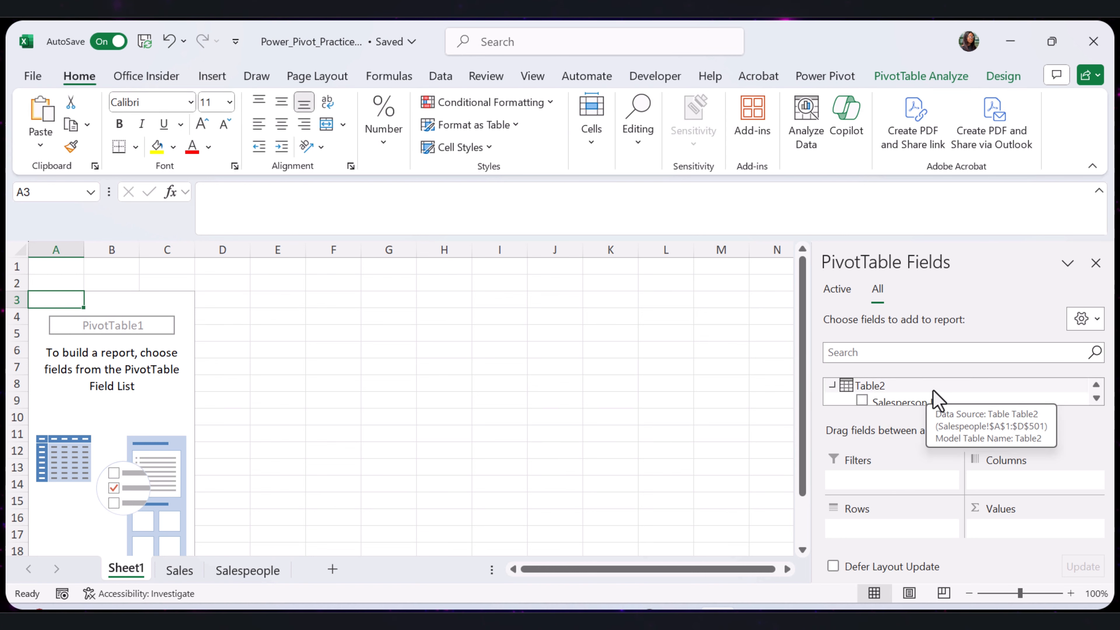
{"action": "scroll", "coordinate": [937, 399], "scroll_direction": "down", "scroll_amount": 2}
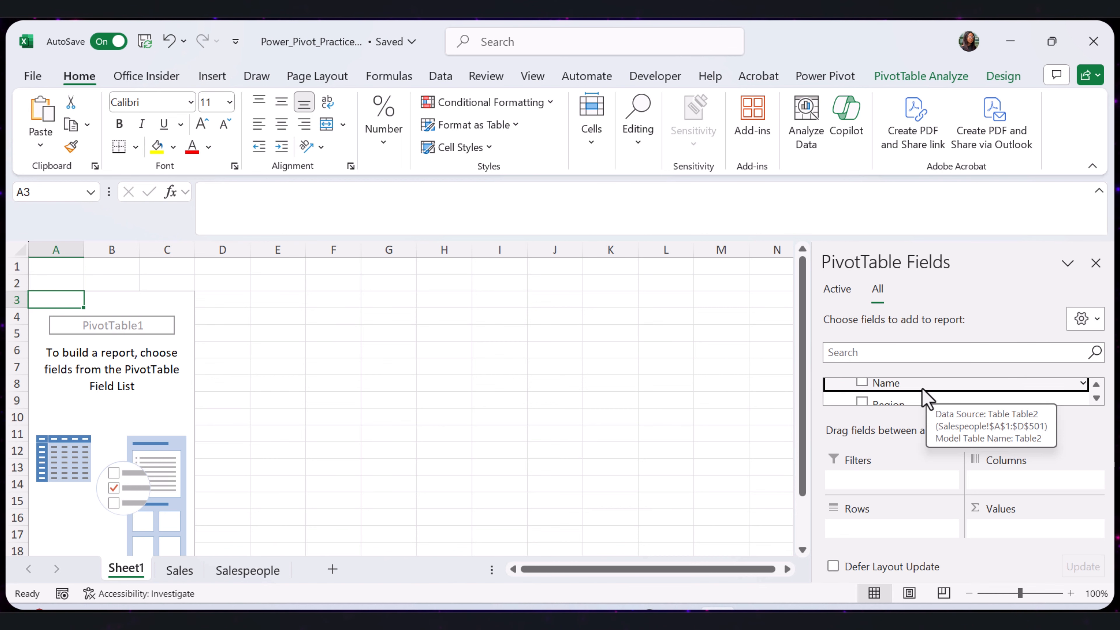
{"action": "left_click_drag", "start_coordinate": [941, 404], "coordinate": [896, 527]}
Add the Revenue and Profit fields from Table1 to the PivotTable's values
{"action": "scroll", "coordinate": [960, 400], "scroll_direction": "down", "scroll_amount": 4}
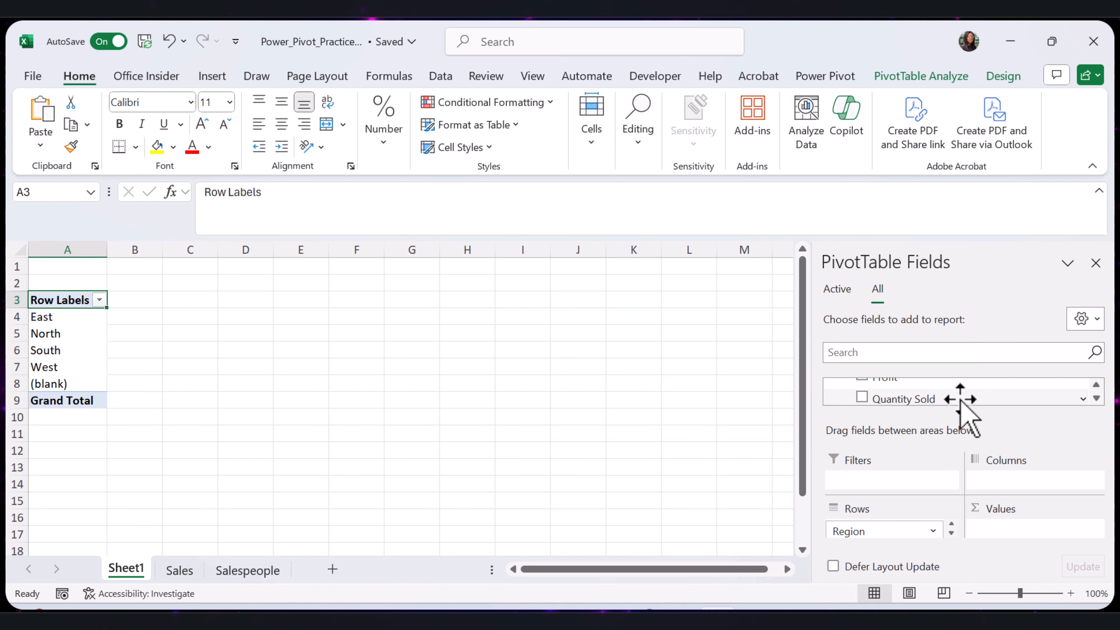
{"action": "left_click_drag", "start_coordinate": [961, 397], "coordinate": [1034, 540]}
{"action": "left_click_drag", "start_coordinate": [1035, 530], "coordinate": [1034, 529]}
{"action": "left_click_drag", "start_coordinate": [887, 381], "coordinate": [1019, 536]}
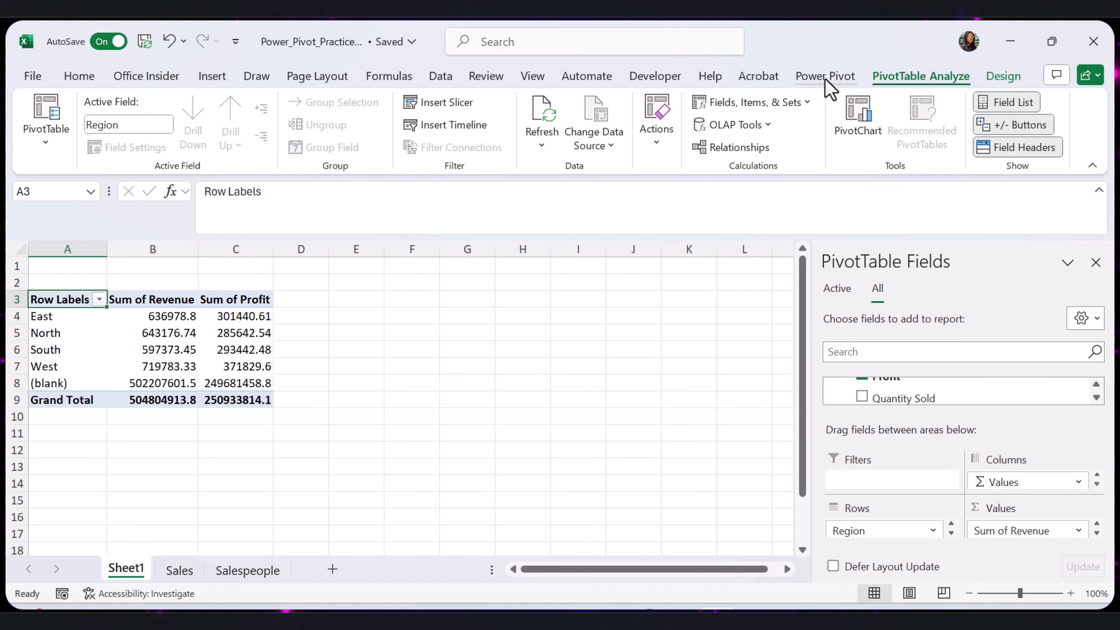
Open the data model in Power Pivot and add a calculated column to Table1 with the formula =Table1[Profit]/Table1[Revenue]
{"action": "left_click", "coordinate": [825, 77]}
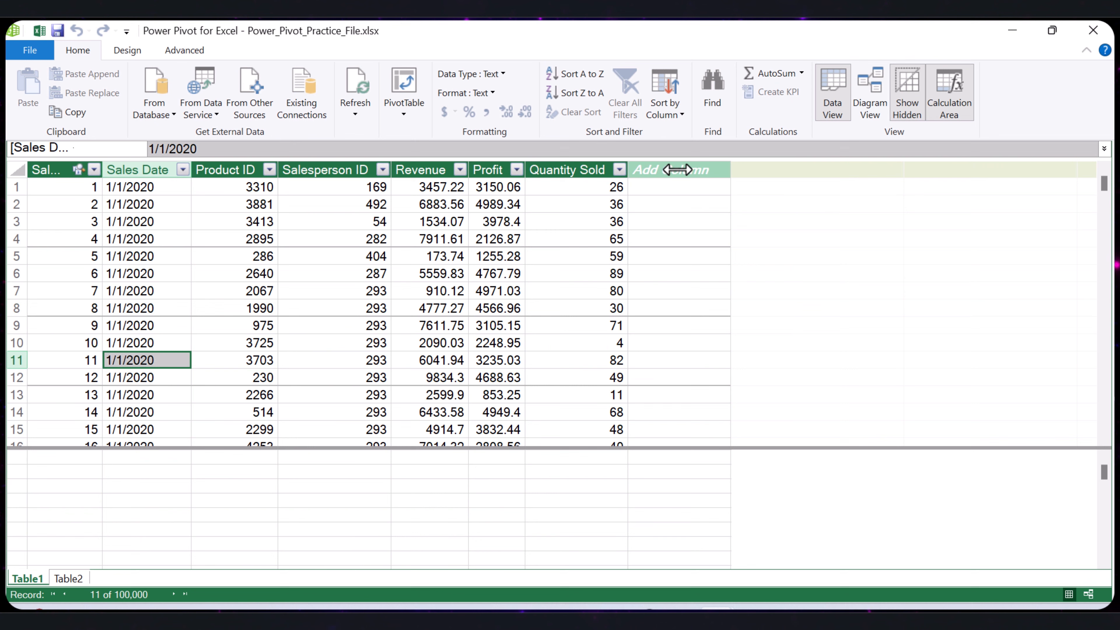
{"action": "left_click", "coordinate": [677, 169]}
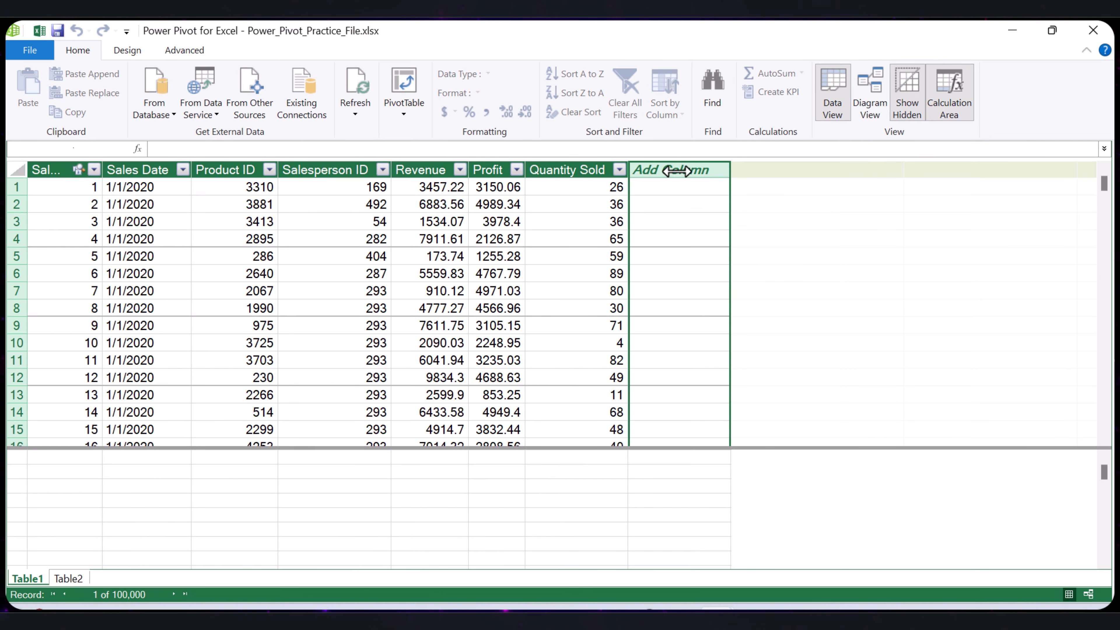
{"action": "left_click", "coordinate": [479, 150]}
{"action": "type", "text": "="}
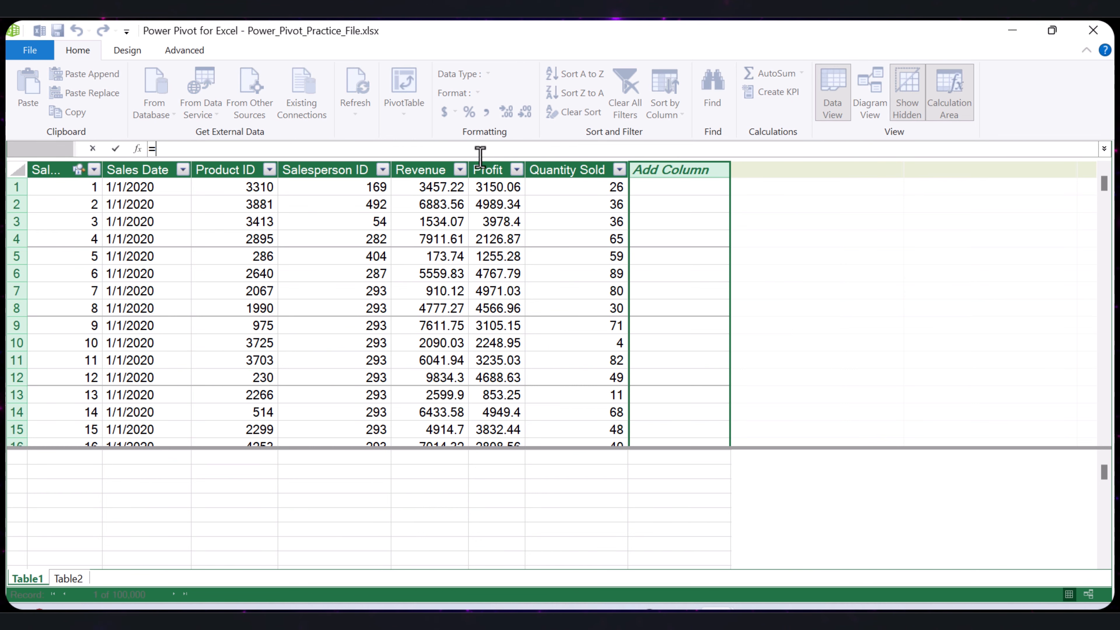
{"action": "left_click", "coordinate": [492, 181]}
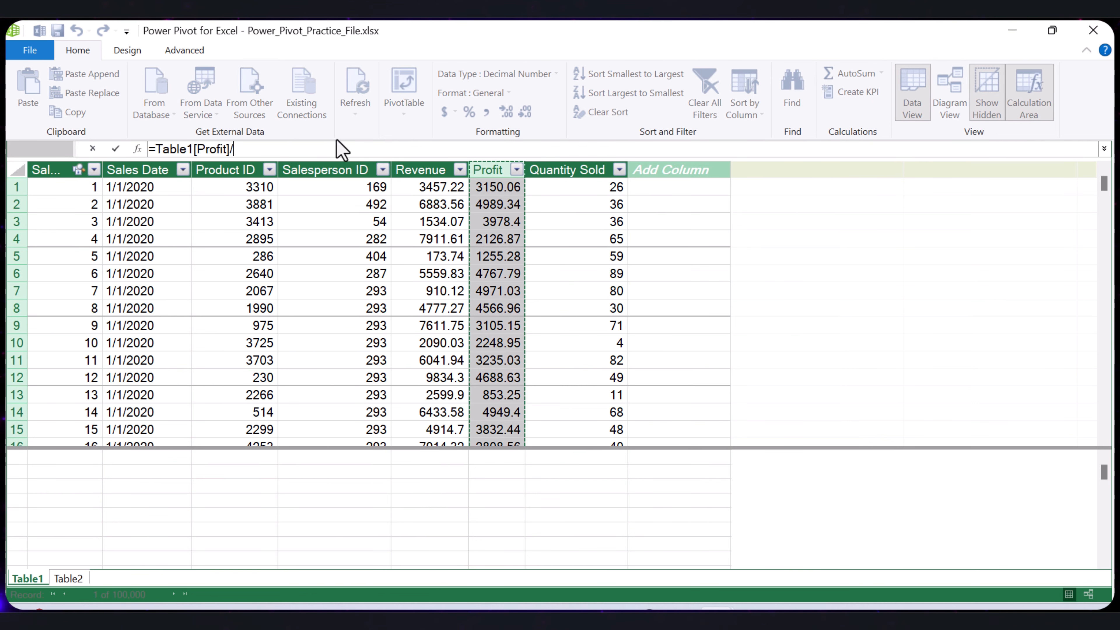
{"action": "left_click", "coordinate": [421, 170]}
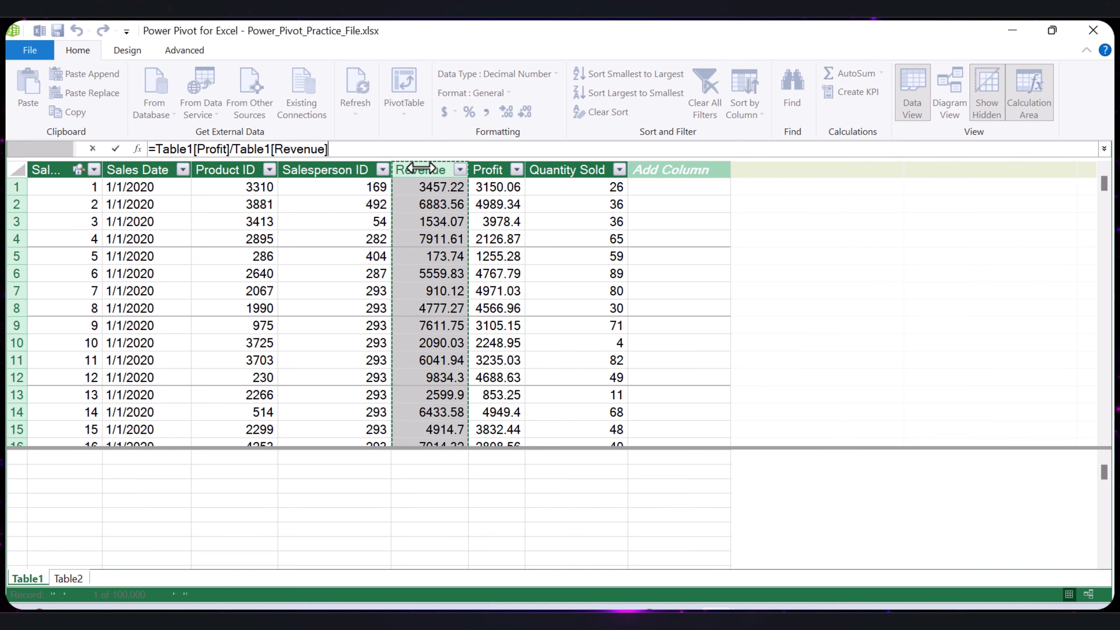
{"action": "key", "text": "Return"}
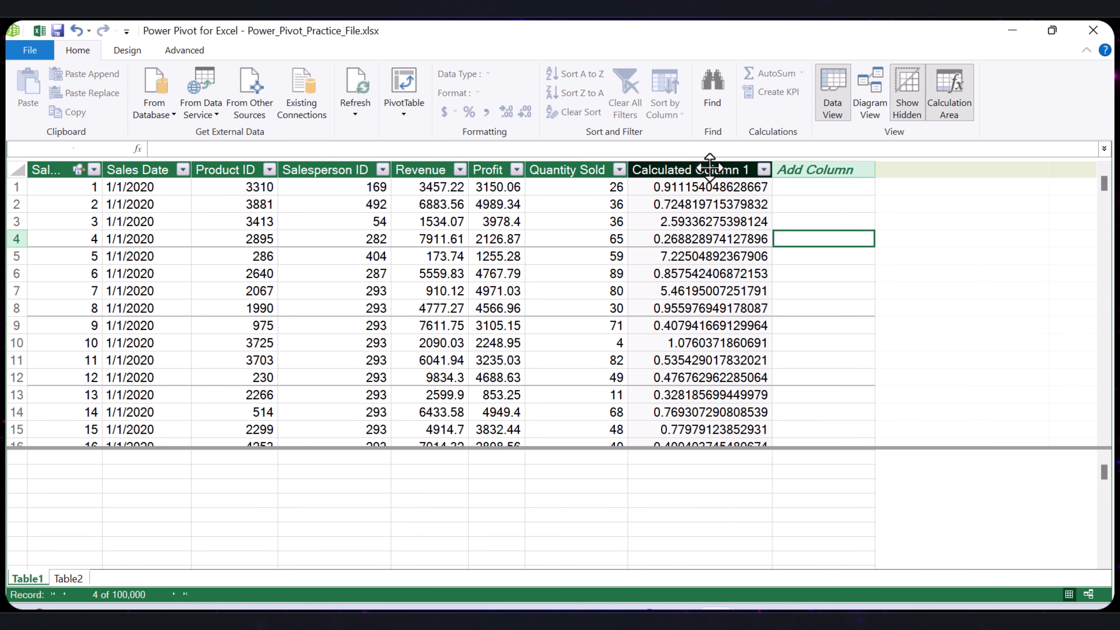
Format the new calculated column with two decimal places and rename it Profit Margin
{"action": "left_click", "coordinate": [709, 168]}
{"action": "left_click", "coordinate": [525, 111]}
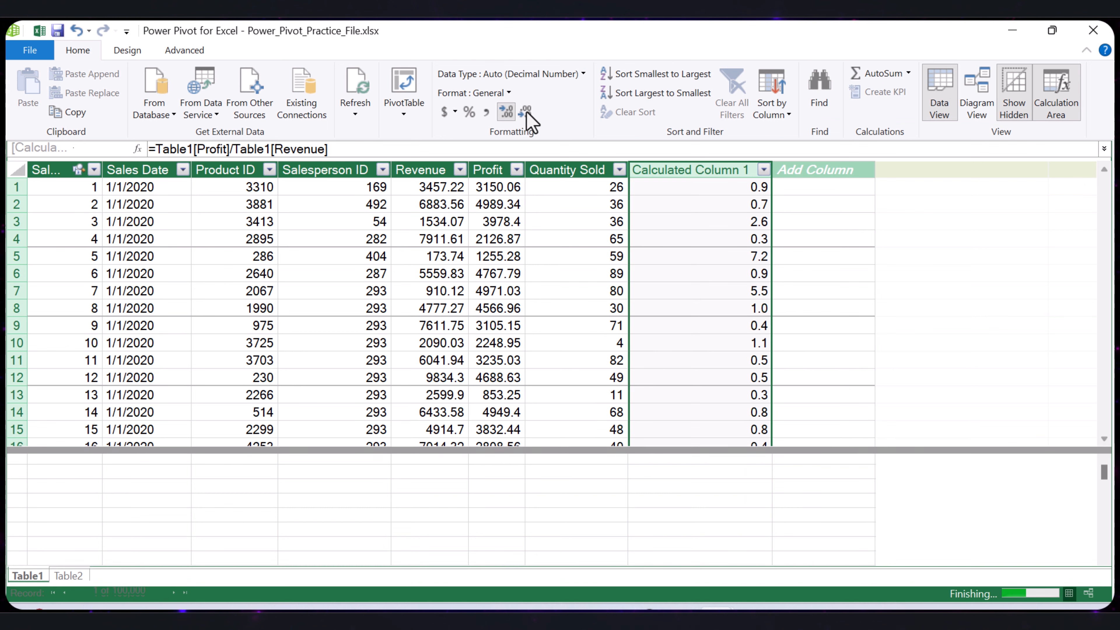
{"action": "double_click", "coordinate": [678, 170]}
{"action": "type", "text": "Profit Margin"}
{"action": "left_click", "coordinate": [679, 221]}
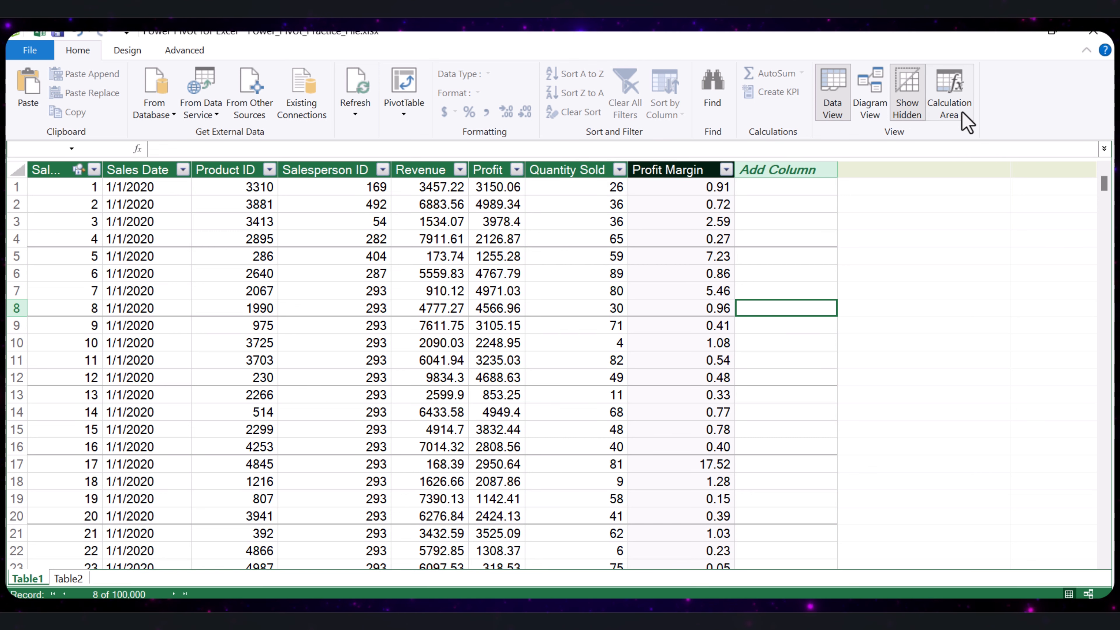
Show the calculation area and try to create the measure Profit Margin := [Profit] / [Revenue] beneath the Sales ID column
{"action": "left_click", "coordinate": [957, 98]}
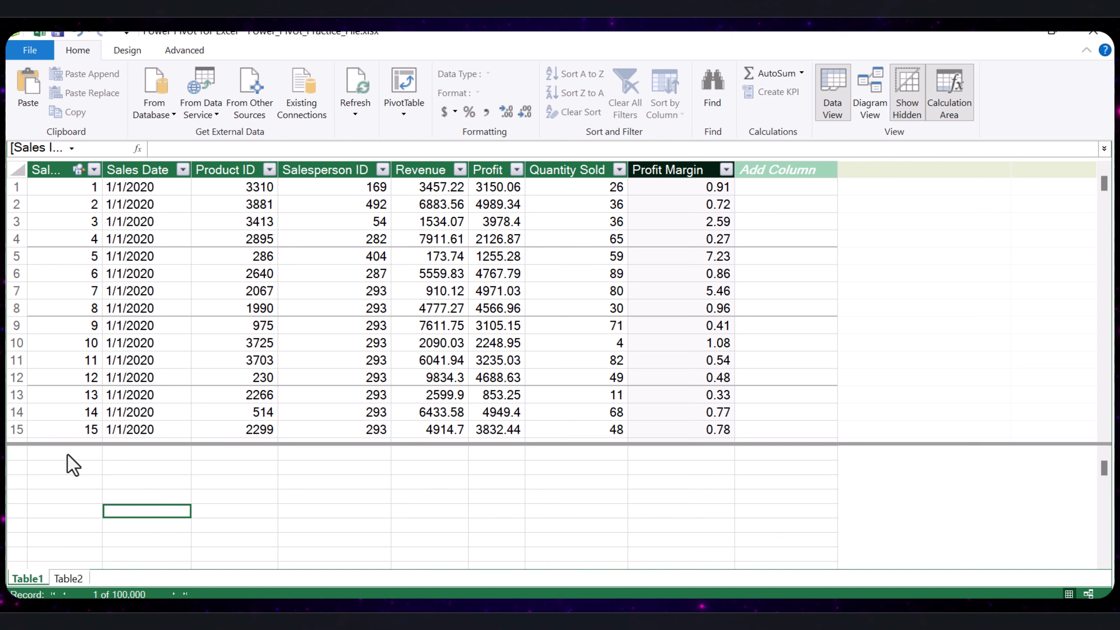
{"action": "left_click", "coordinate": [276, 149]}
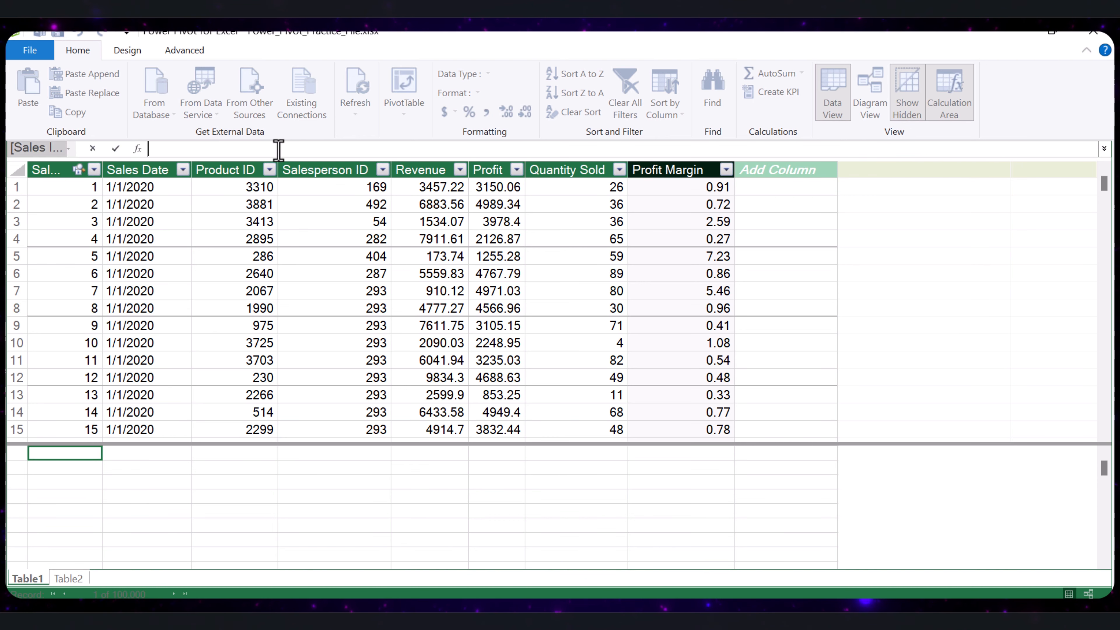
{"action": "type", "text": "Profit Margin := [Profit] / [Revenue]"}
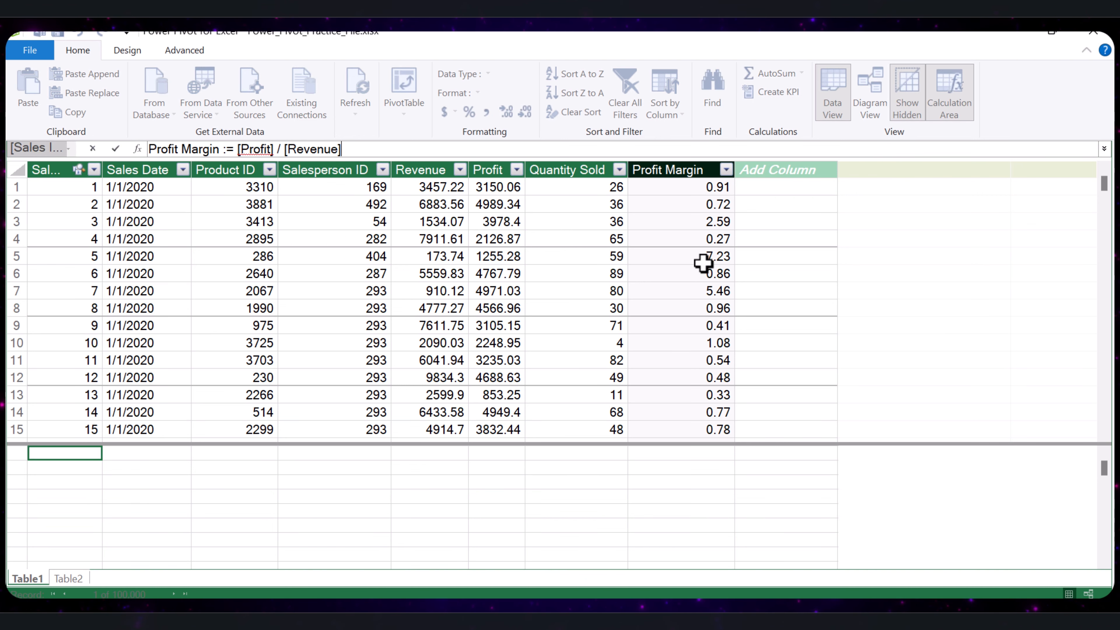
{"action": "key", "text": "Return"}
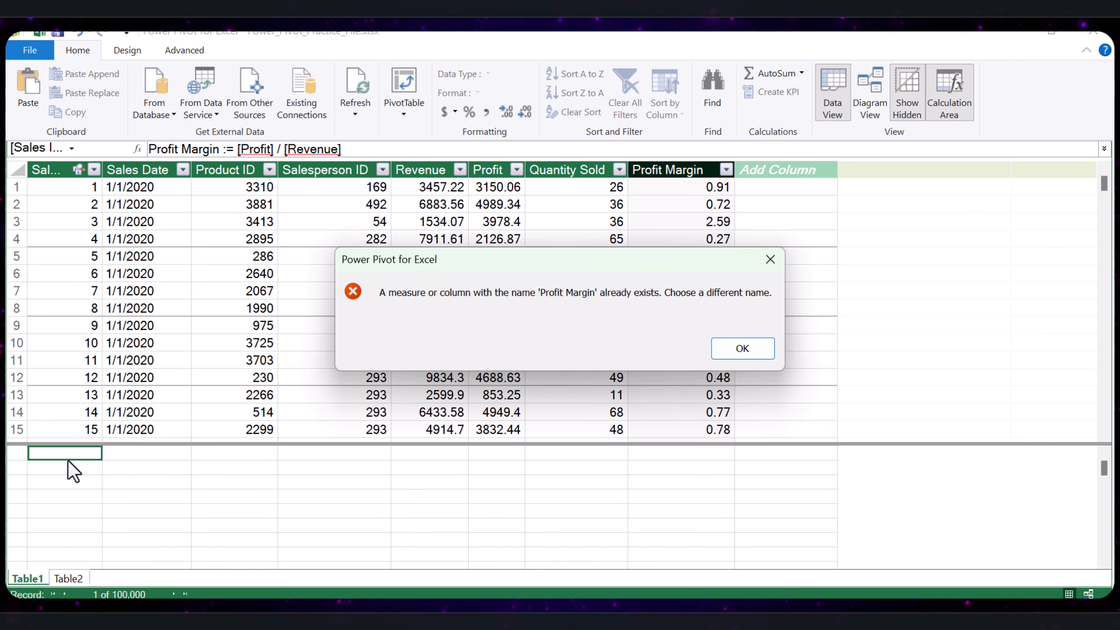
{"action": "left_click", "coordinate": [741, 353]}
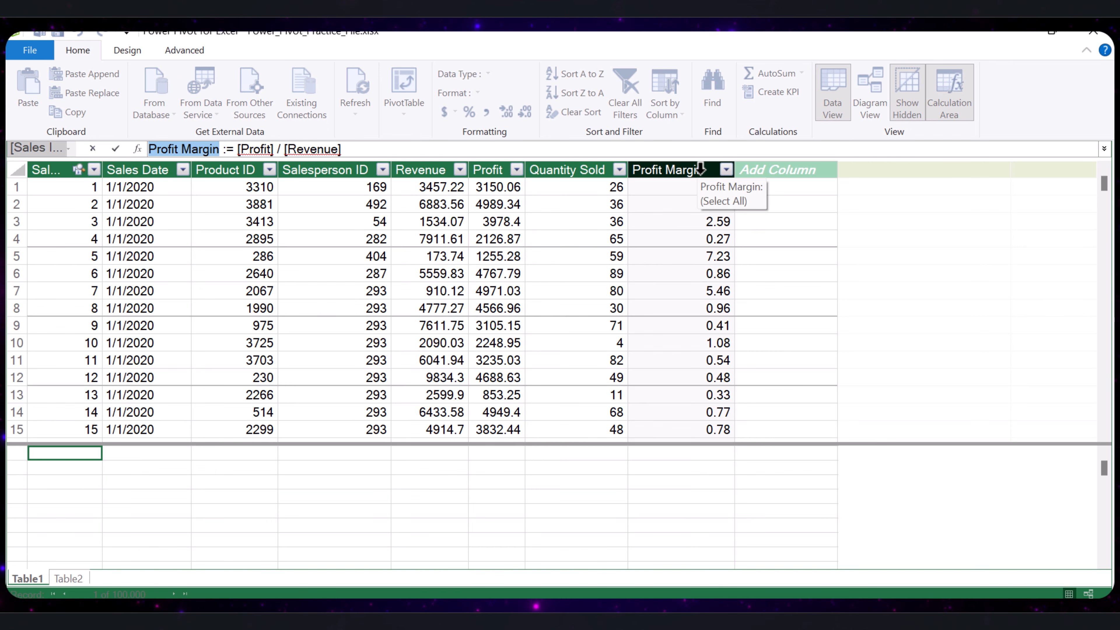
{"action": "key", "text": "Delete"}
{"action": "key", "text": "Delete"}
{"action": "key", "text": "Delete"}
{"action": "key", "text": "Delete"}
{"action": "key", "text": "Delete"}
{"action": "key", "text": "Delete"}
{"action": "key", "text": "Delete"}
{"action": "key", "text": "Delete"}
{"action": "key", "text": "Delete"}
{"action": "key", "text": "Delete"}
{"action": "key", "text": "Delete"}
{"action": "key", "text": "Delete"}
{"action": "key", "text": "Delete"}
{"action": "key", "text": "Delete"}
{"action": "key", "text": "Delete"}
{"action": "key", "text": "Delete"}
{"action": "key", "text": "Delete"}
{"action": "key", "text": "Delete"}
{"action": "key", "text": "Delete"}
{"action": "key", "text": "Delete"}
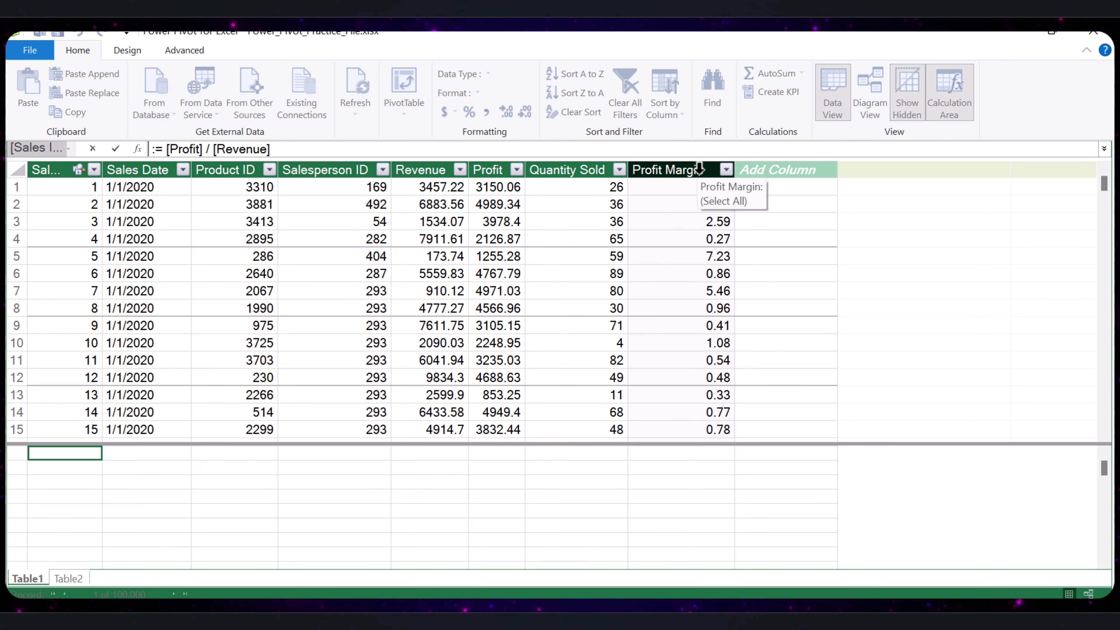
Permanently delete the Profit Margin calculated column from Table1
{"action": "left_click", "coordinate": [698, 168]}
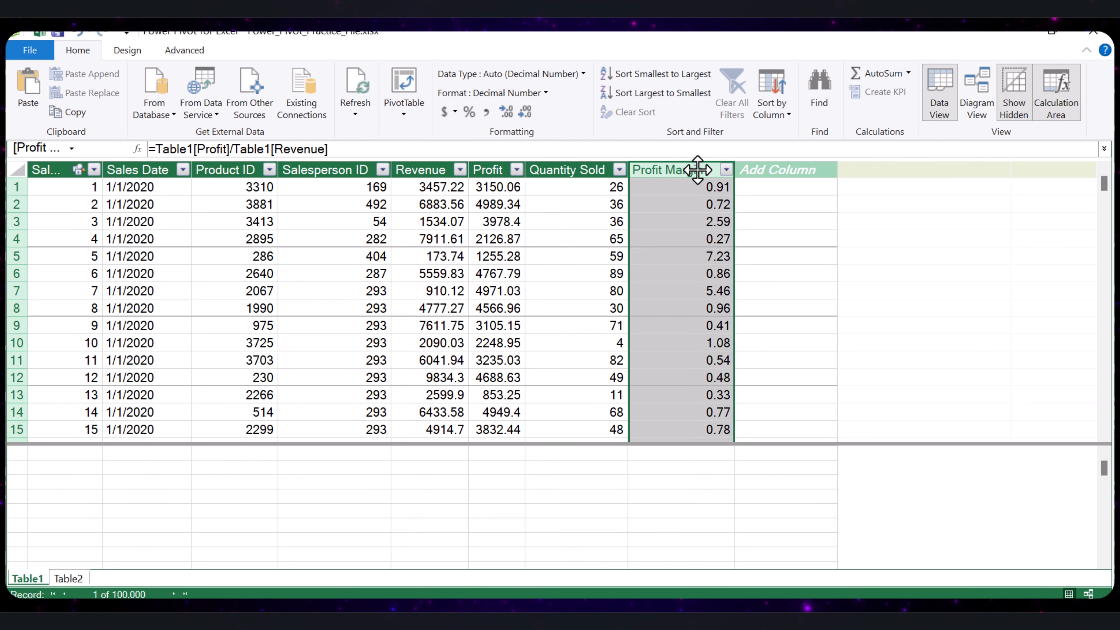
{"action": "right_click", "coordinate": [698, 171]}
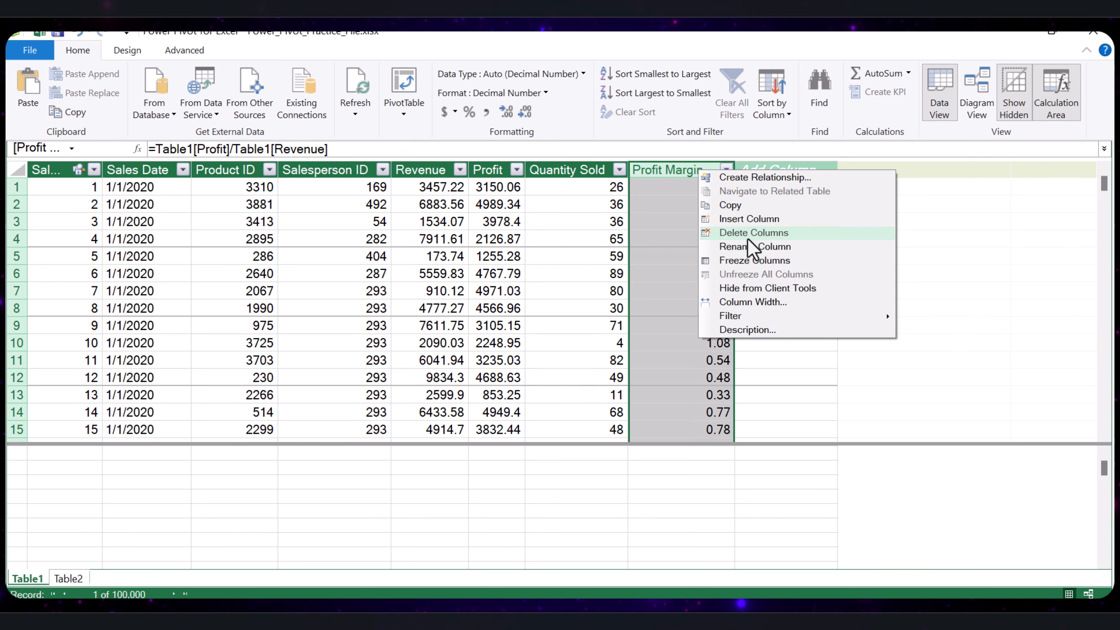
{"action": "left_click", "coordinate": [750, 234]}
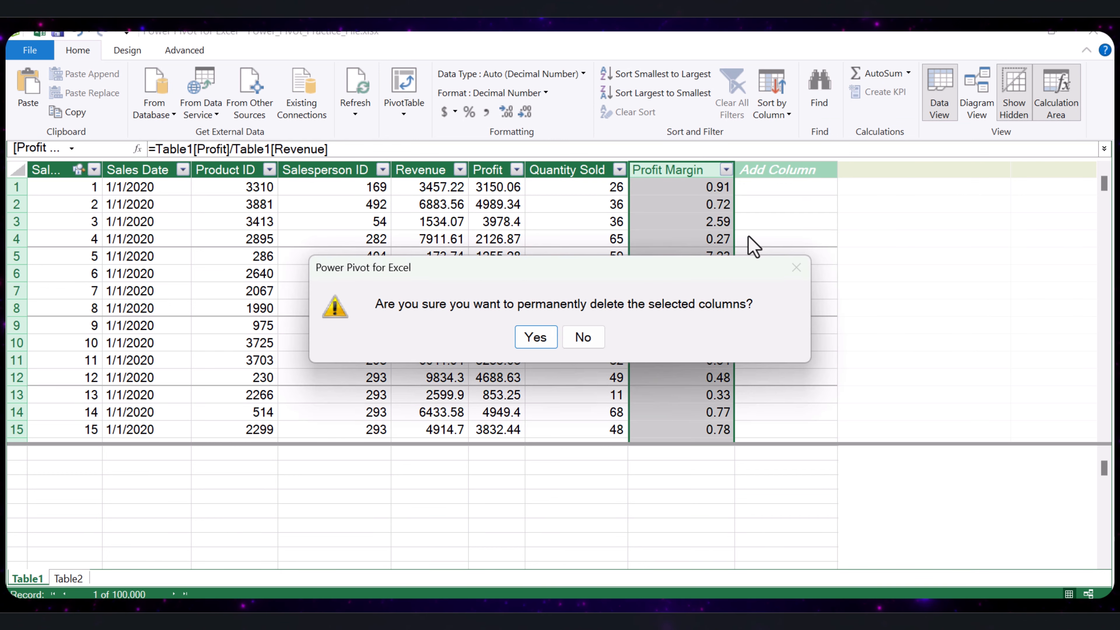
{"action": "left_click", "coordinate": [549, 340]}
Enter the measure Profit Margin := [Profit] / [Revenue] in the first calculation area cell beneath the Sales ID column
{"action": "left_click", "coordinate": [72, 457]}
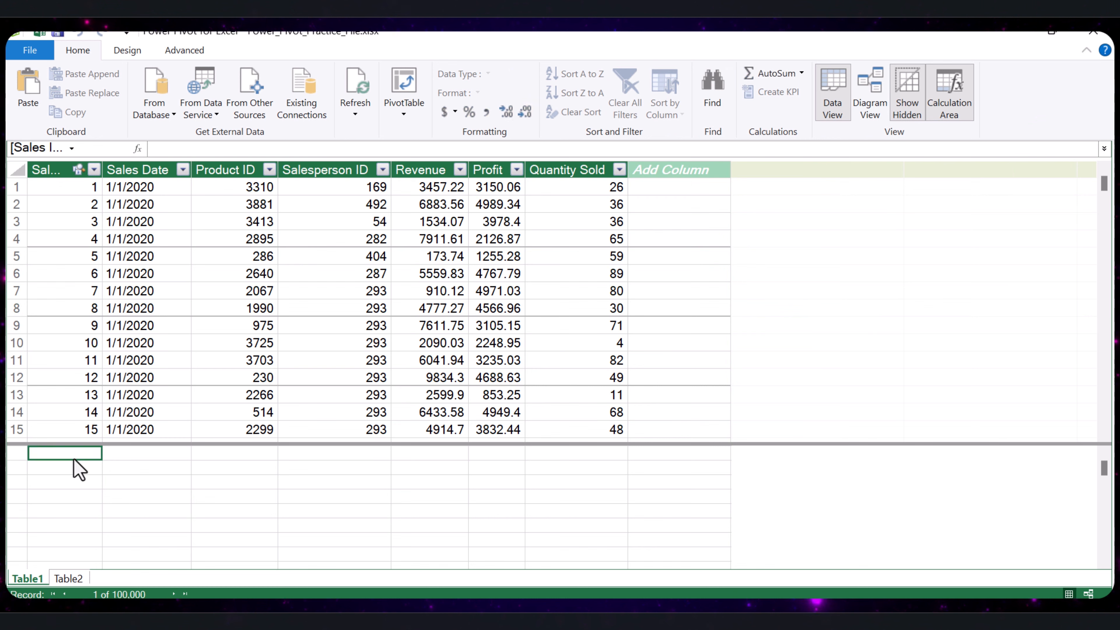
{"action": "left_click", "coordinate": [238, 149]}
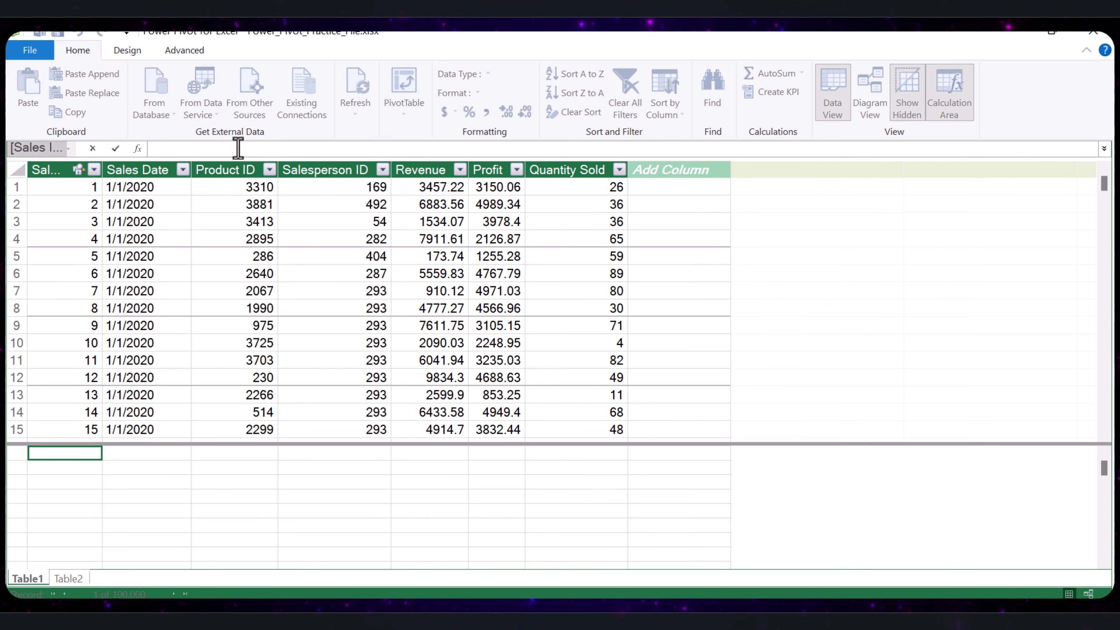
{"action": "type", "text": "Profit Margin := [Profit] / [Revenue]"}
{"action": "key", "text": "Return"}
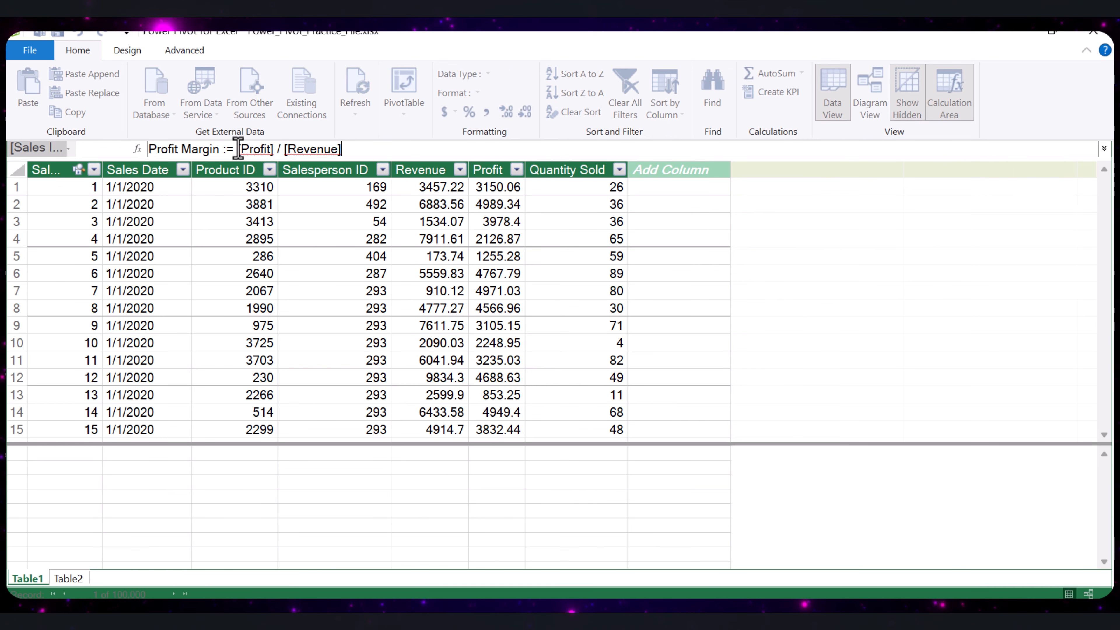
{"action": "left_click", "coordinate": [486, 513]}
{"action": "left_click", "coordinate": [72, 457]}
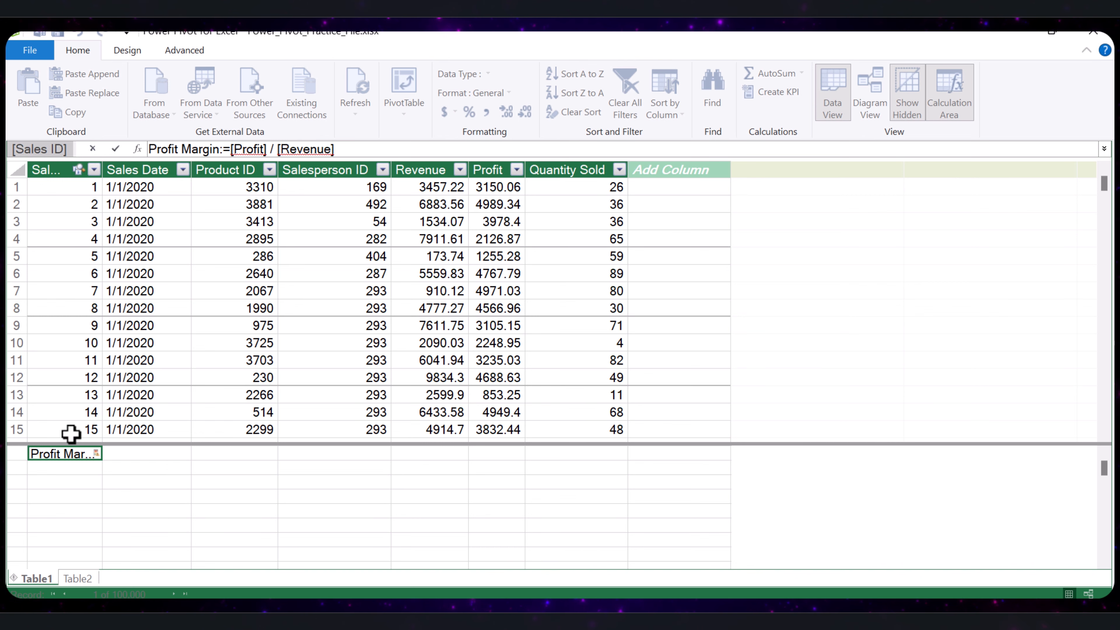
Replace the measure beneath the Sales ID column with Profit Margin := SUM([Profit]) / SUM([Revenue])
{"action": "mouse_move", "coordinate": [87, 459]}
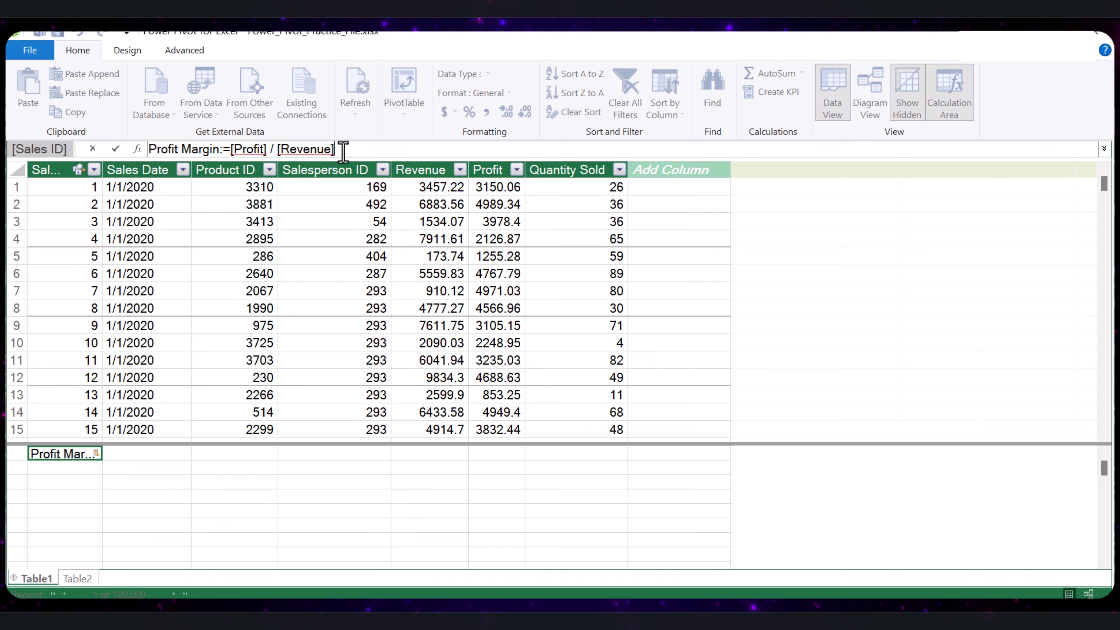
{"action": "left_click_drag", "start_coordinate": [337, 149], "coordinate": [152, 157]}
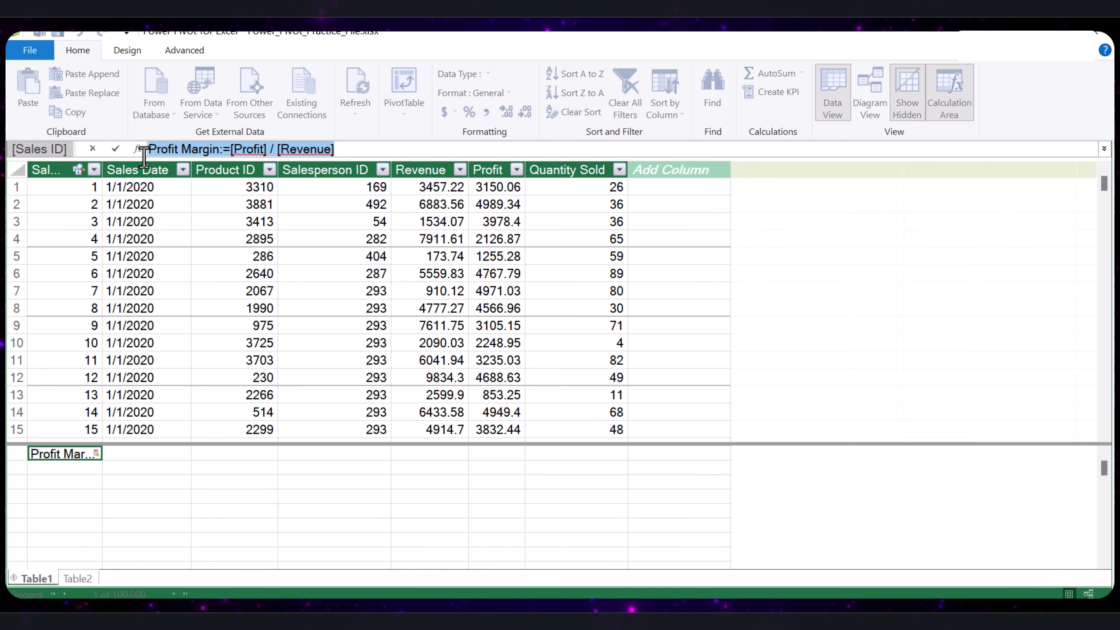
{"action": "type", "text": "Profit Margin := SUM([Profit]) / SUM([Revenue])"}
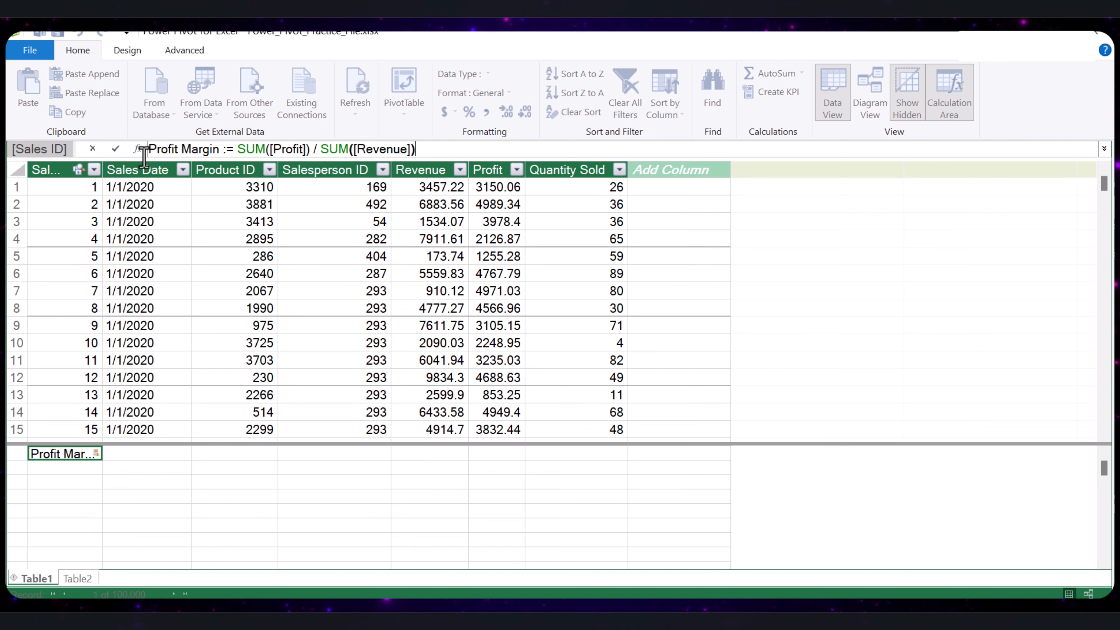
{"action": "left_click", "coordinate": [95, 496]}
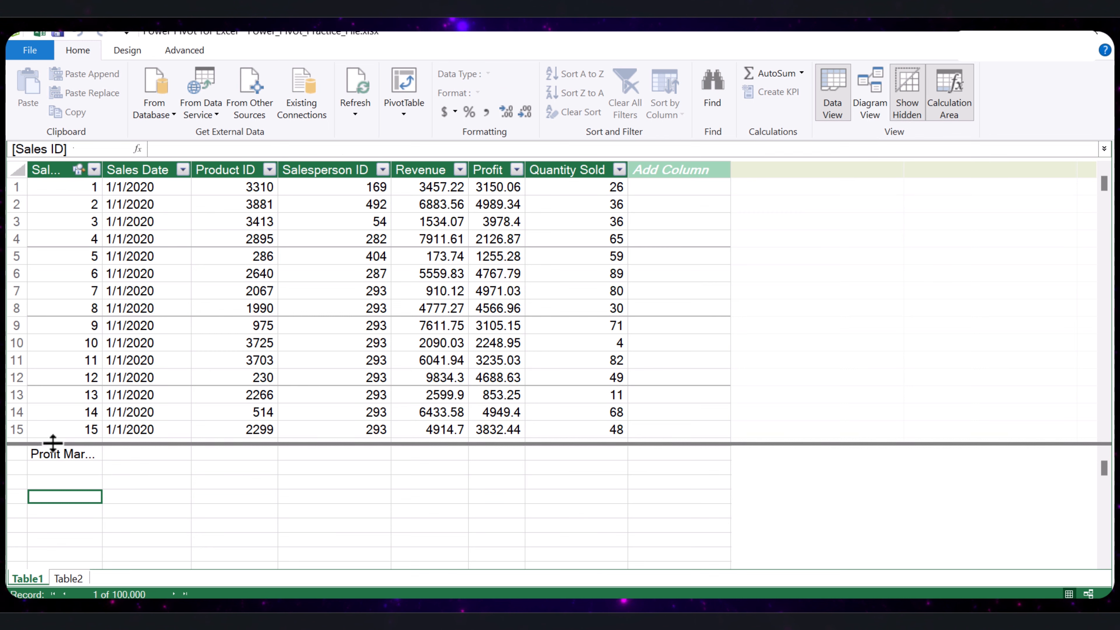
Start a KPI based on the Profit Margin measure and define its target as an absolute value of 0.5
{"action": "left_click", "coordinate": [54, 454]}
{"action": "right_click", "coordinate": [53, 455]}
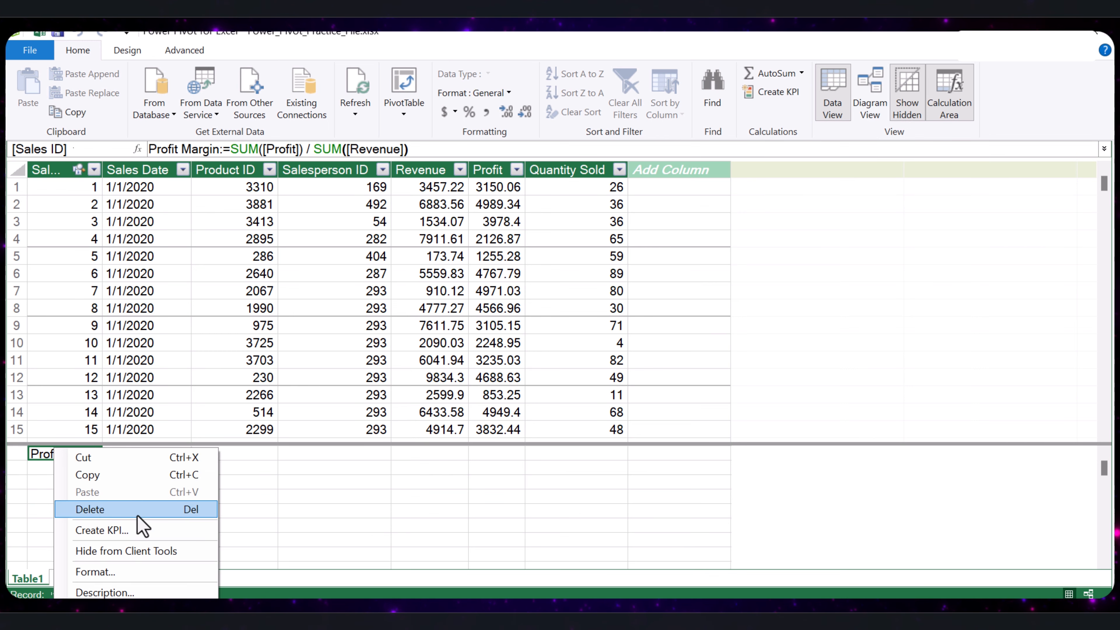
{"action": "left_click", "coordinate": [786, 91]}
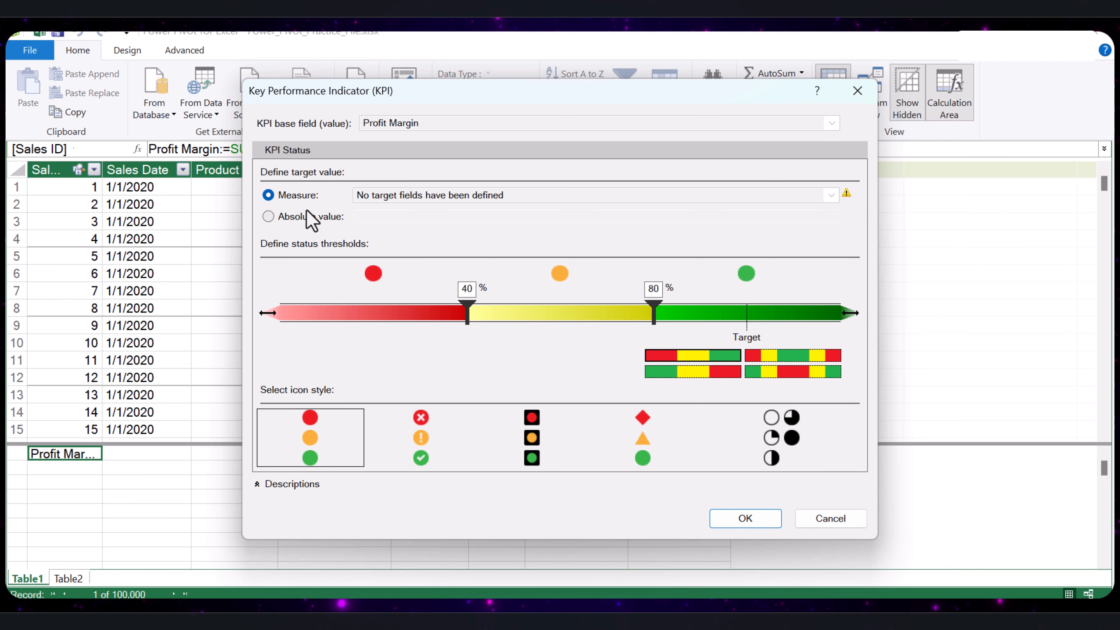
{"action": "left_click", "coordinate": [269, 216]}
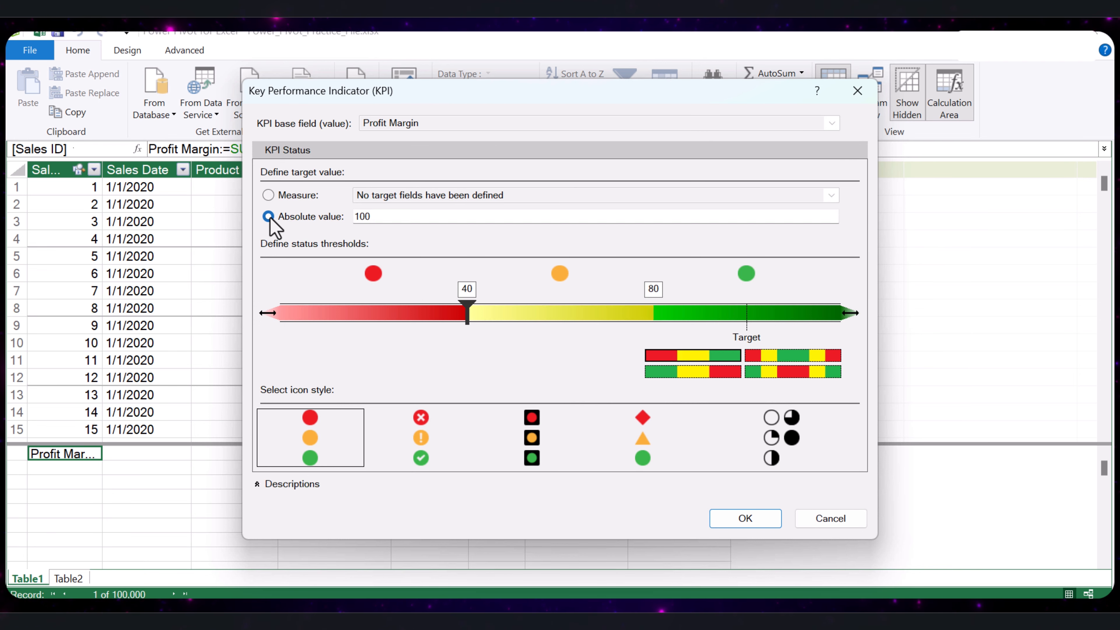
{"action": "left_click", "coordinate": [397, 219]}
{"action": "type", "text": "0"}
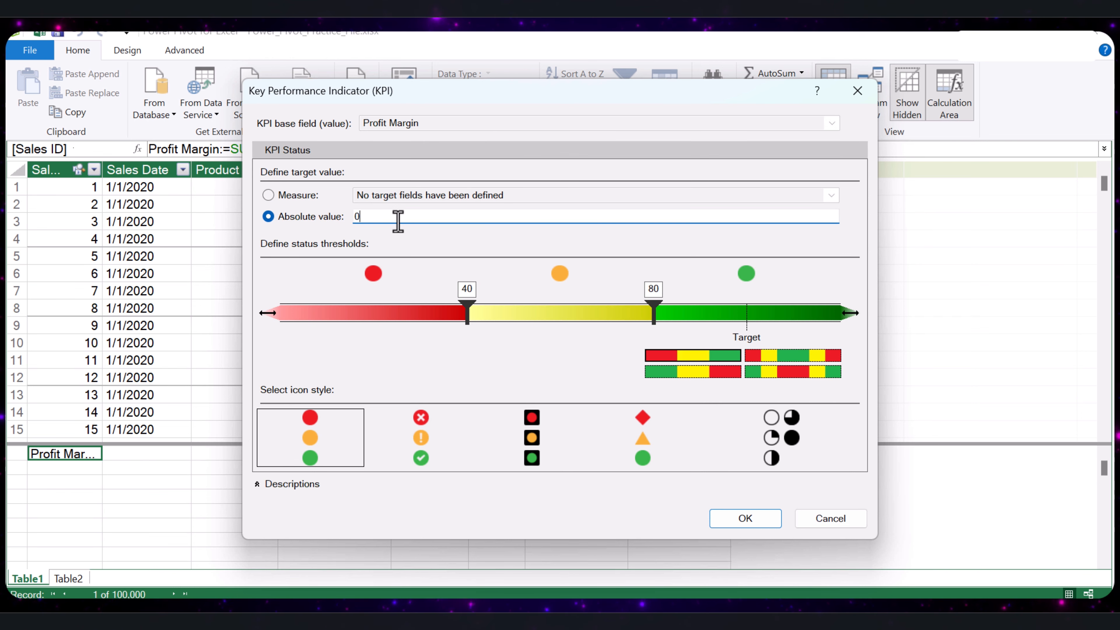
{"action": "type", "text": ".5"}
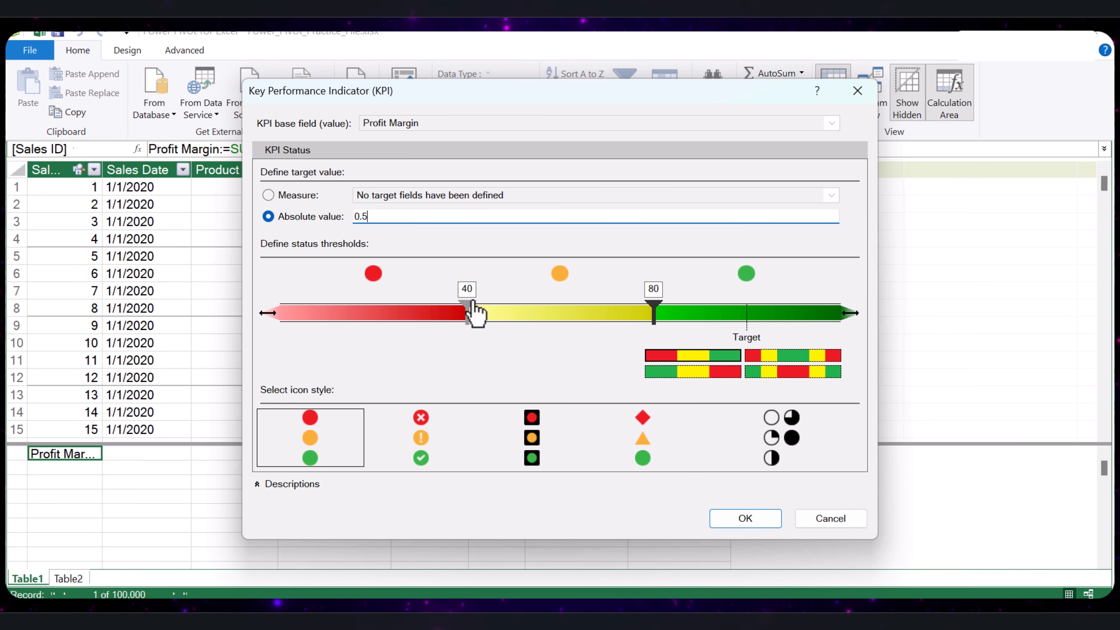
Set the KPI's lower status threshold to 0.01 and its upper threshold to 0.5
{"action": "left_click_drag", "start_coordinate": [473, 302], "coordinate": [289, 315]}
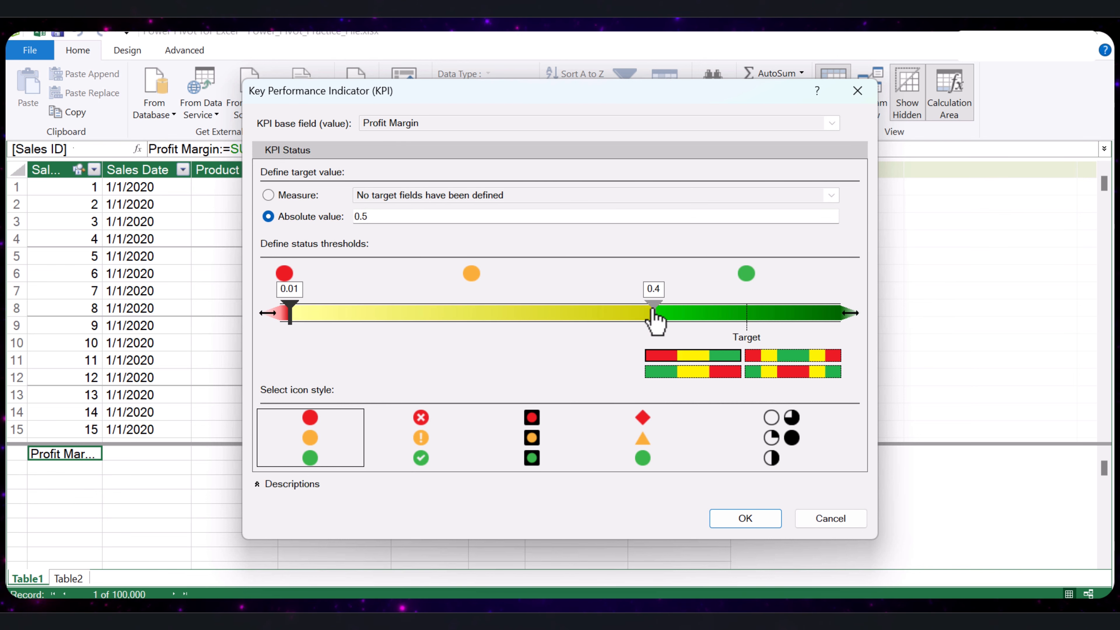
{"action": "left_click_drag", "start_coordinate": [653, 314], "coordinate": [747, 315]}
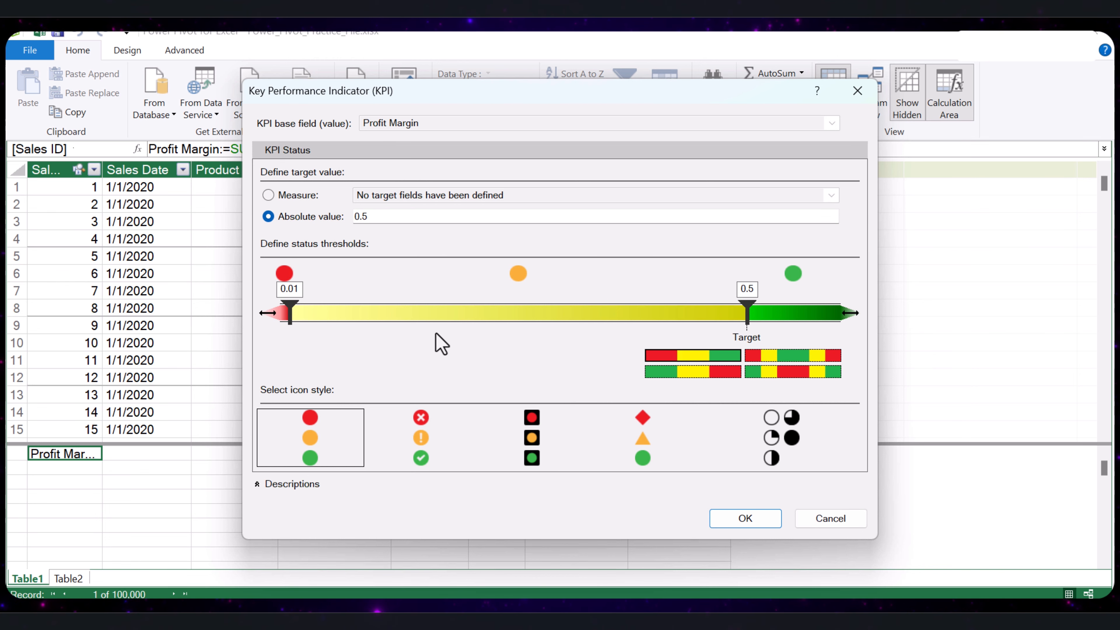
{"action": "left_click", "coordinate": [831, 519]}
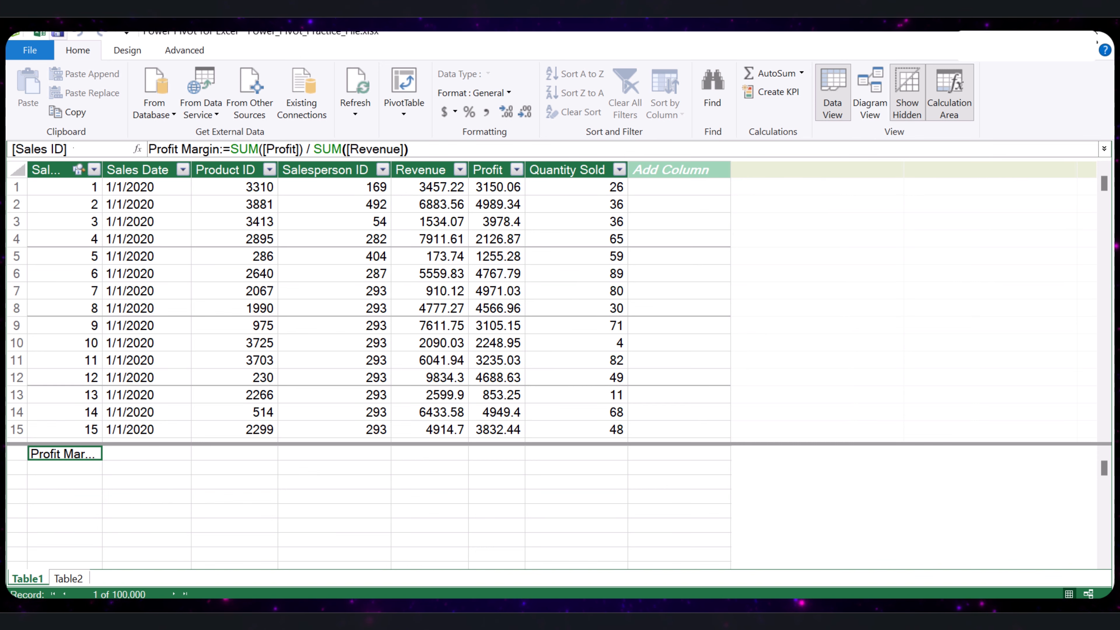
Switch back to the Excel workbook and add the Profit Margin KPI's value to the PivotTable on Sheet1
{"action": "left_click", "coordinate": [39, 33]}
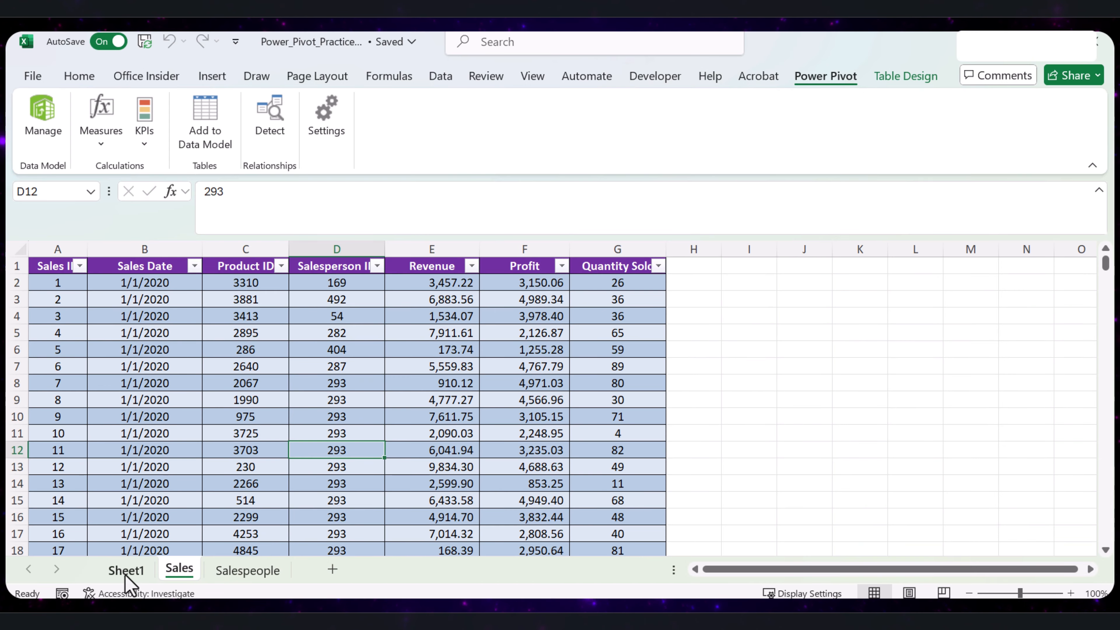
{"action": "left_click", "coordinate": [125, 570]}
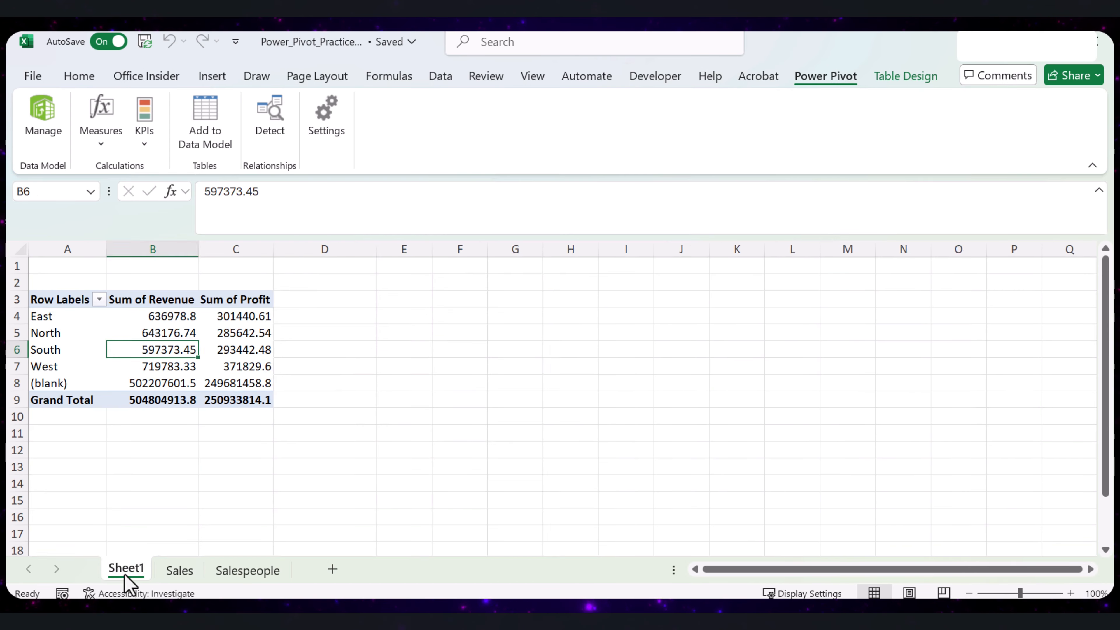
{"action": "left_click", "coordinate": [270, 333]}
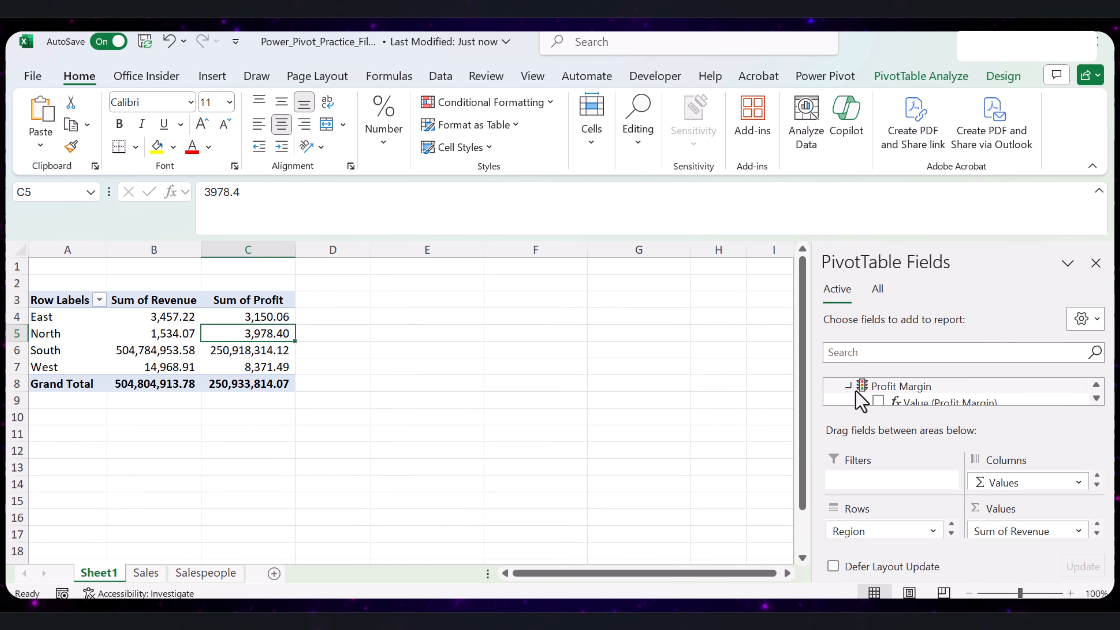
{"action": "scroll", "coordinate": [878, 406], "scroll_direction": "down", "scroll_amount": 1}
{"action": "scroll", "coordinate": [901, 396], "scroll_direction": "down", "scroll_amount": 1}
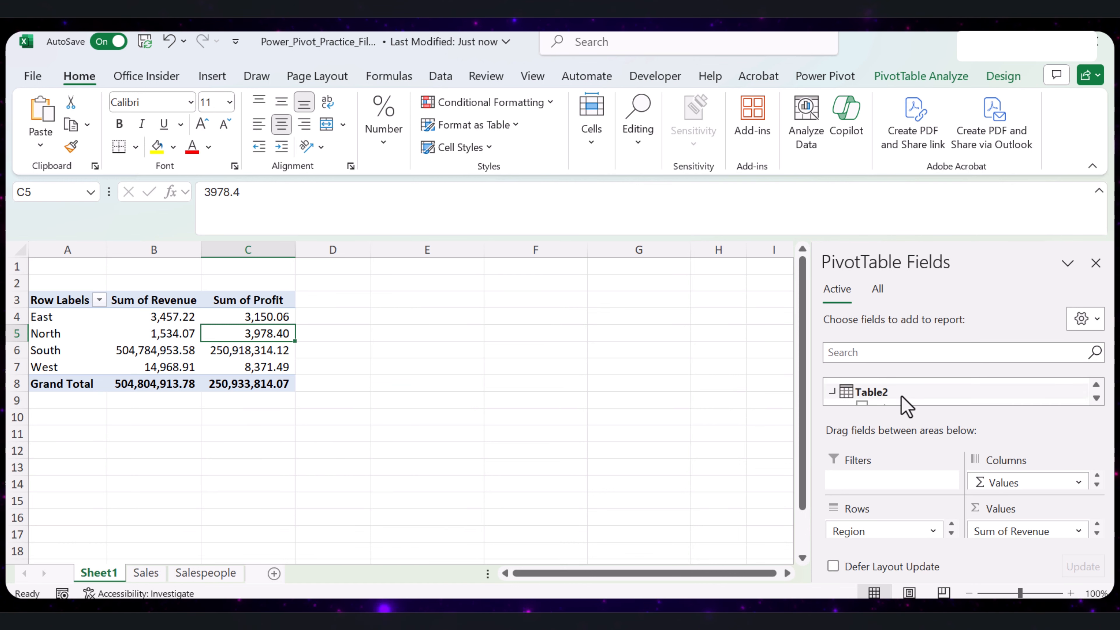
{"action": "scroll", "coordinate": [901, 396], "scroll_direction": "up", "scroll_amount": 1}
{"action": "scroll", "coordinate": [901, 396], "scroll_direction": "up", "scroll_amount": 1}
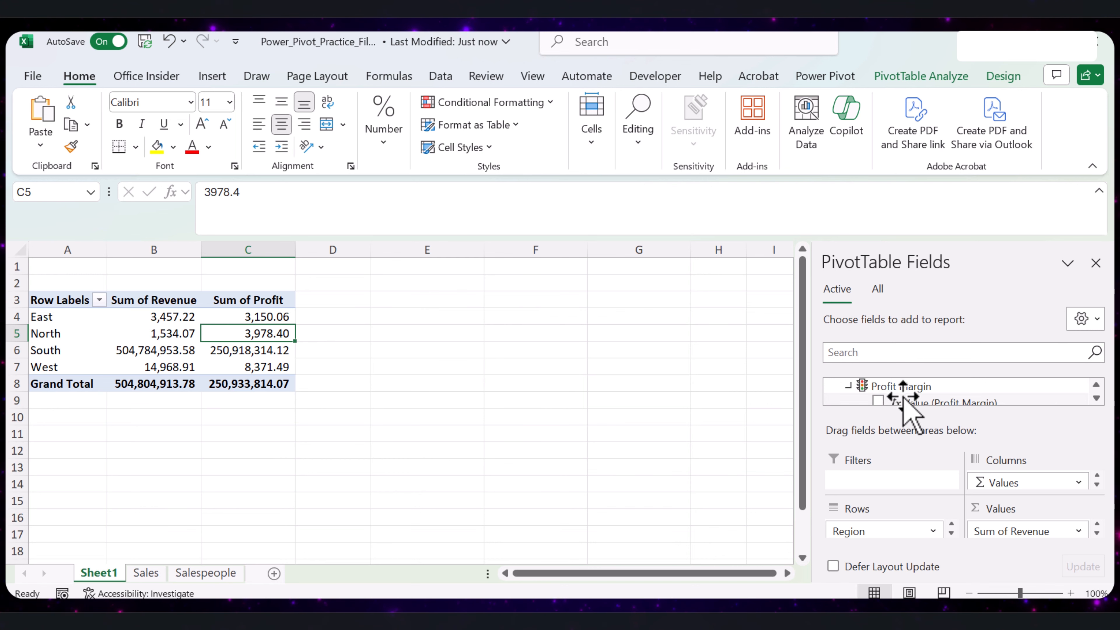
{"action": "left_click", "coordinate": [878, 400]}
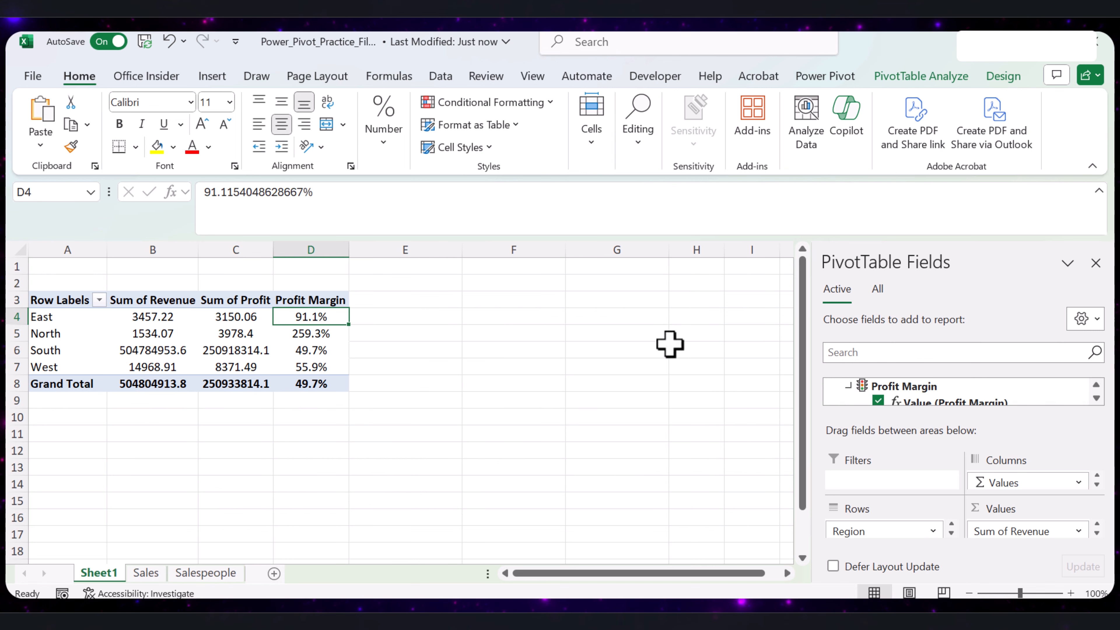
Add the Profit Margin KPI's Status to the PivotTable and hide the field list
{"action": "scroll", "coordinate": [883, 401], "scroll_direction": "down", "scroll_amount": 1}
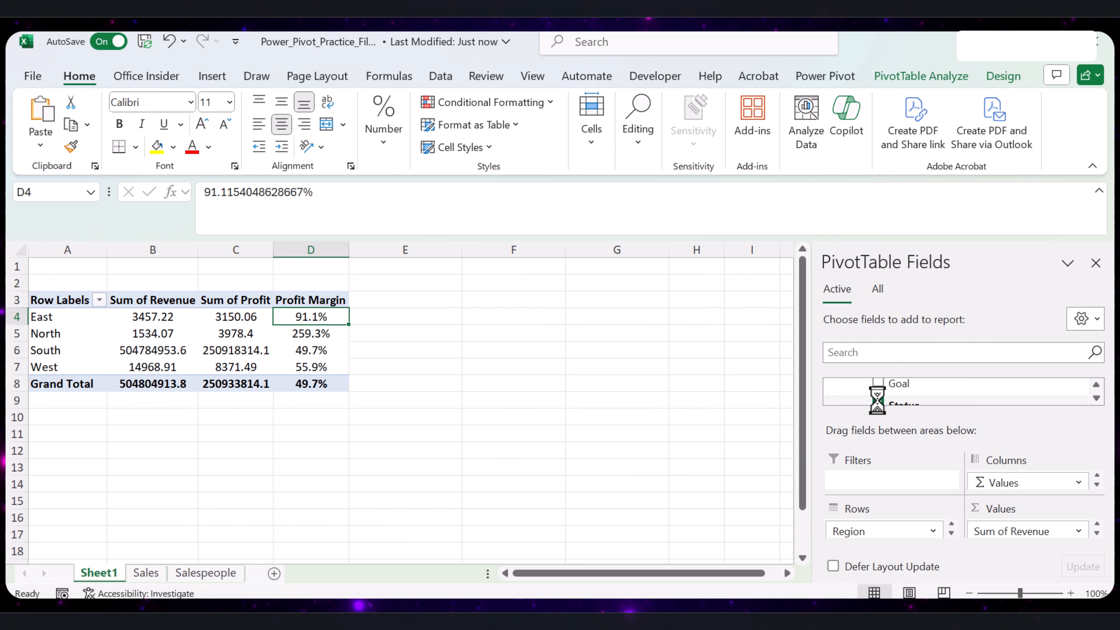
{"action": "left_click", "coordinate": [877, 402]}
{"action": "left_click", "coordinate": [619, 416]}
{"action": "left_click", "coordinate": [427, 321]}
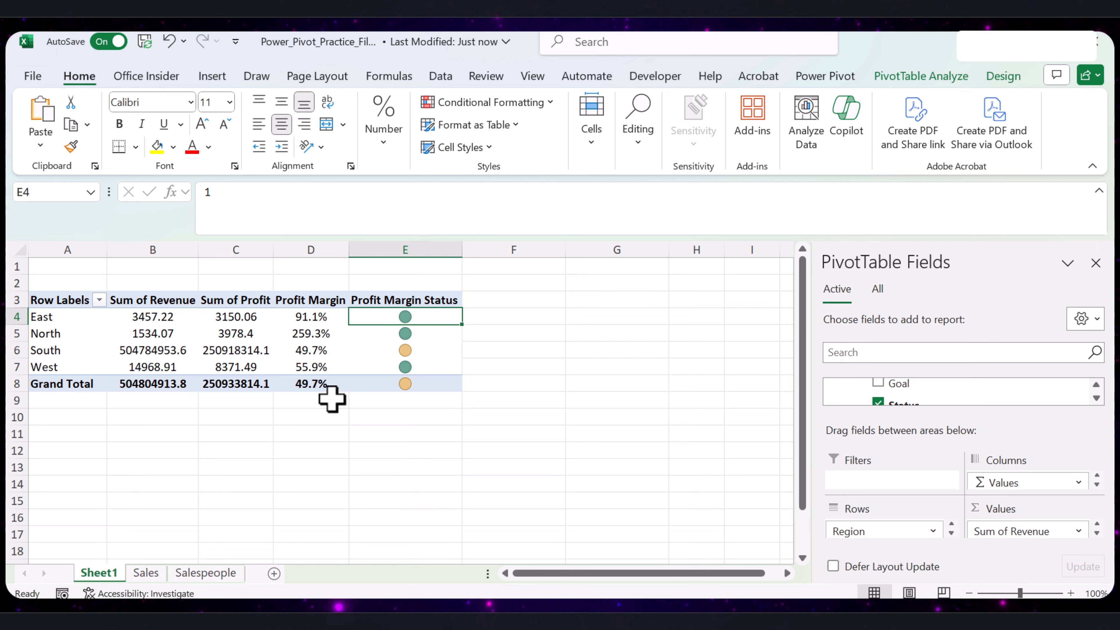
{"action": "left_click", "coordinate": [443, 353]}
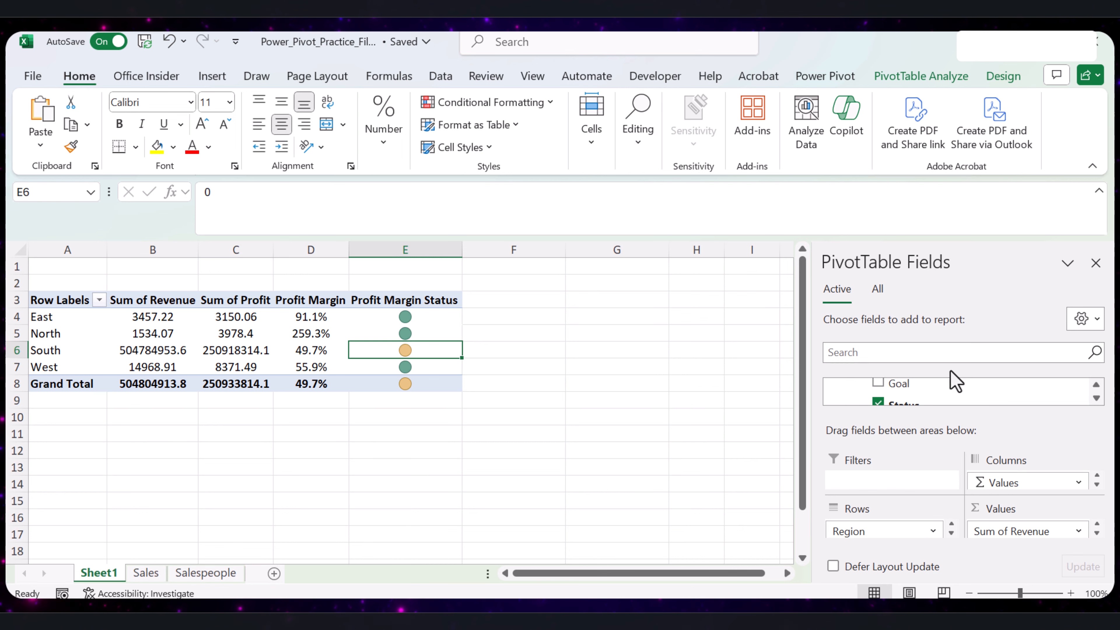
{"action": "left_click", "coordinate": [1099, 263]}
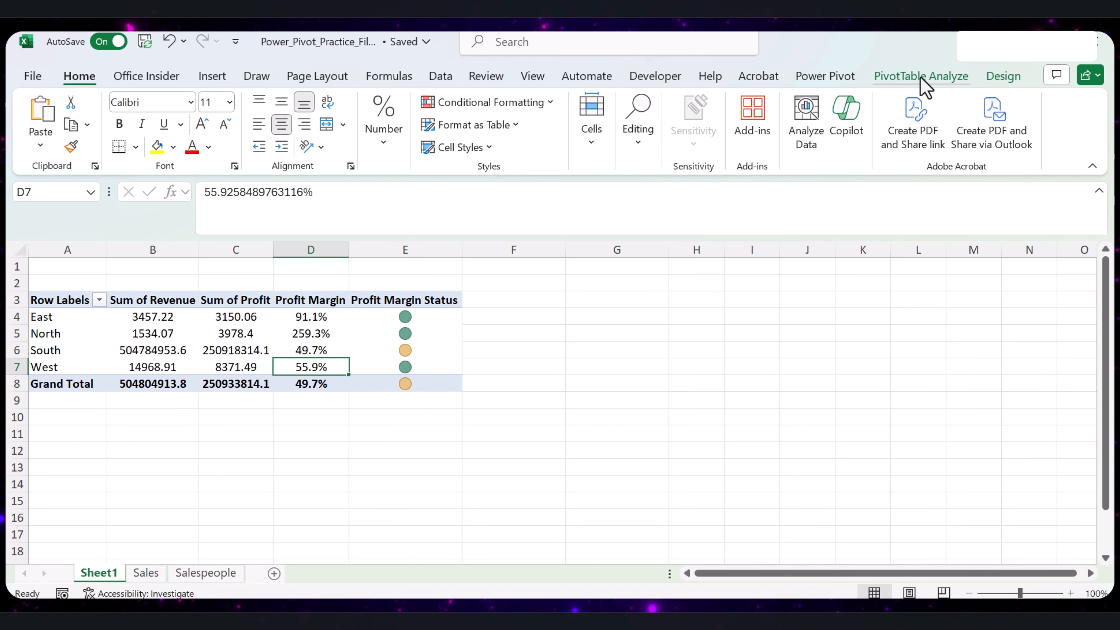
Insert slicers for Table2's Region and Table1's Product ID and arrange them beside the PivotTable
{"action": "left_click", "coordinate": [924, 84]}
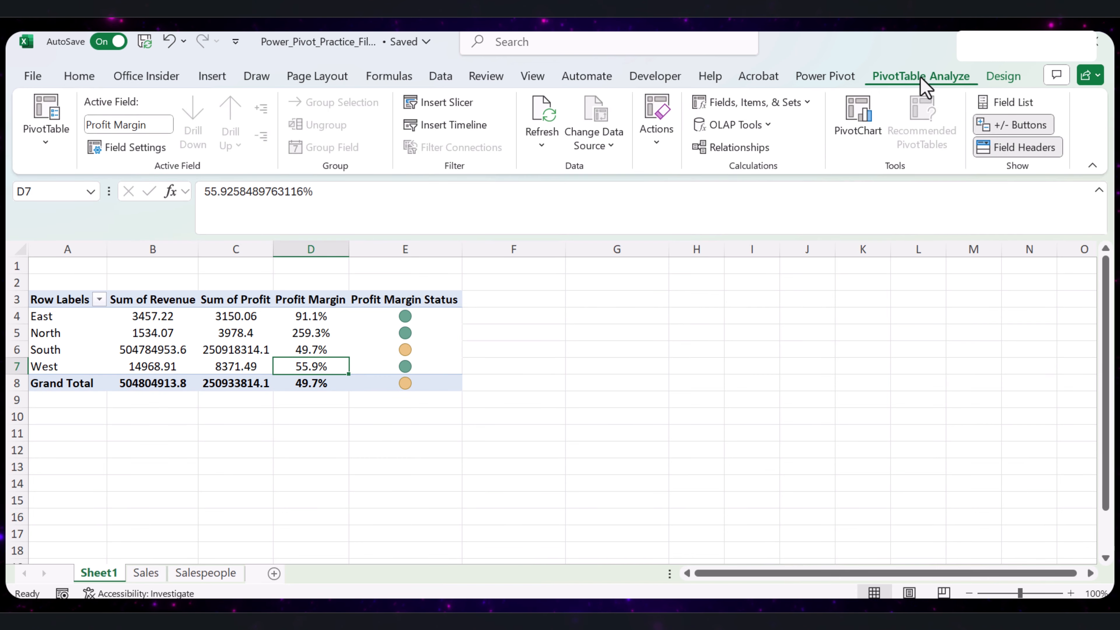
{"action": "left_click", "coordinate": [439, 110]}
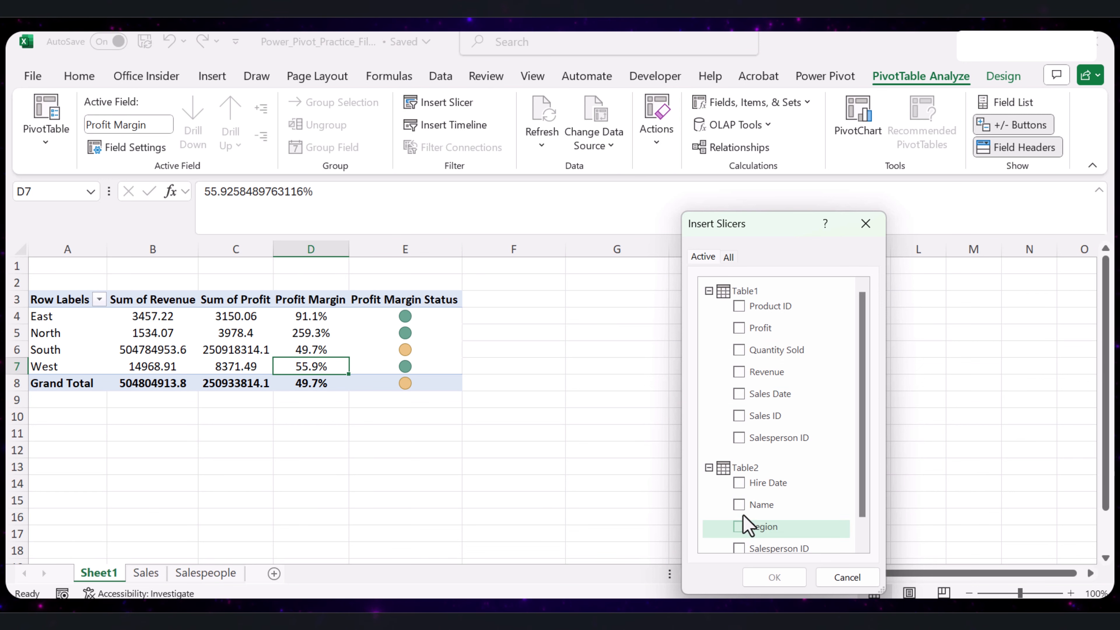
{"action": "left_click", "coordinate": [739, 527]}
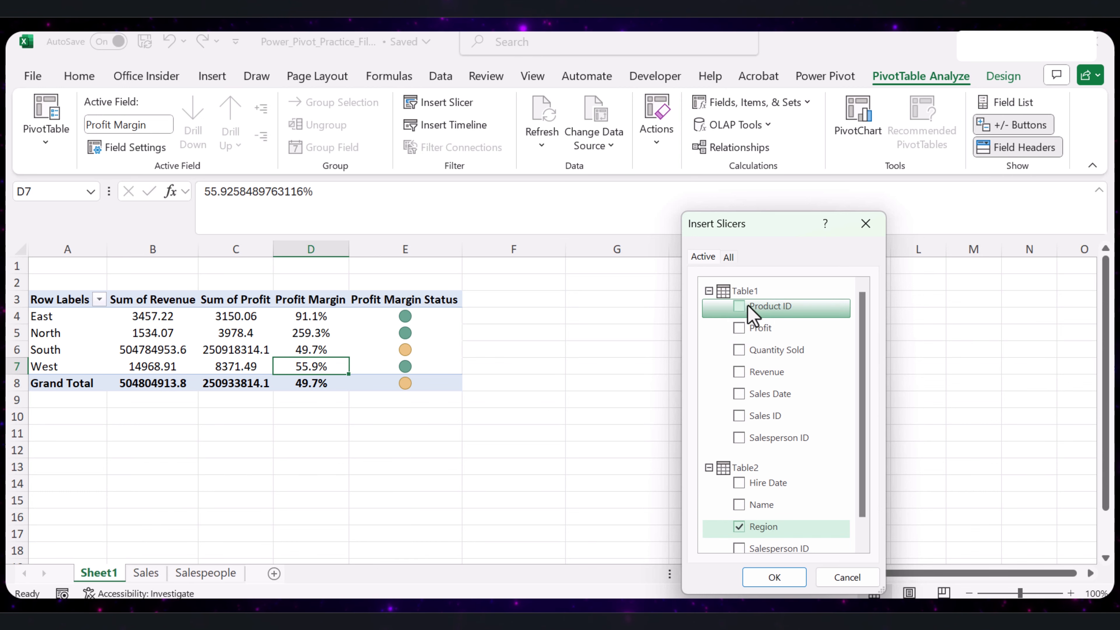
{"action": "left_click", "coordinate": [756, 308]}
{"action": "left_click", "coordinate": [793, 577]}
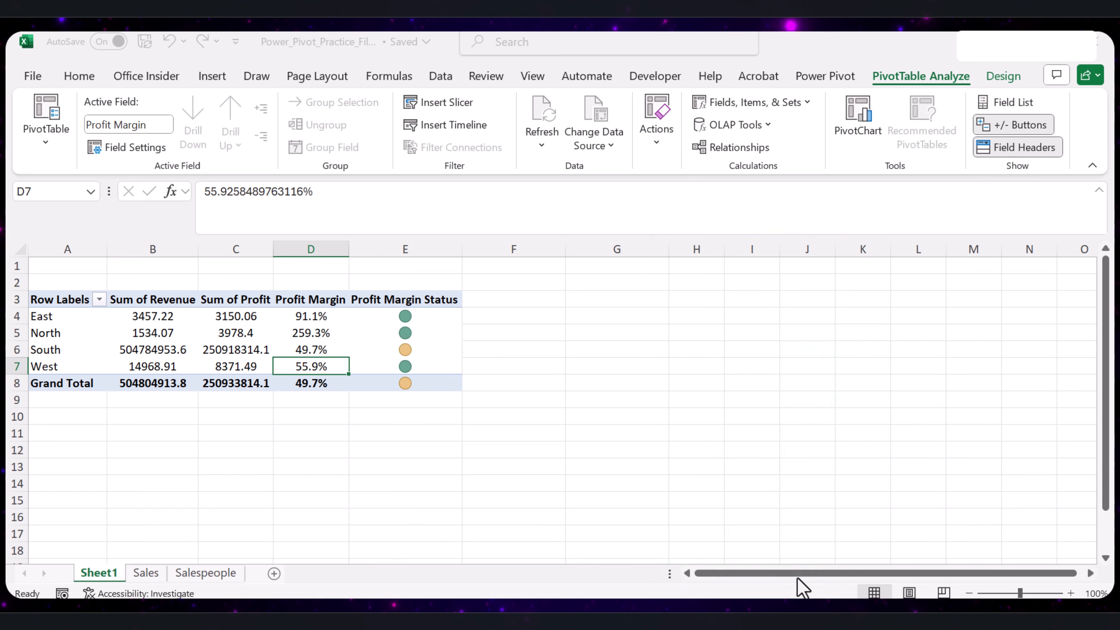
{"action": "left_click_drag", "start_coordinate": [670, 355], "coordinate": [789, 311]}
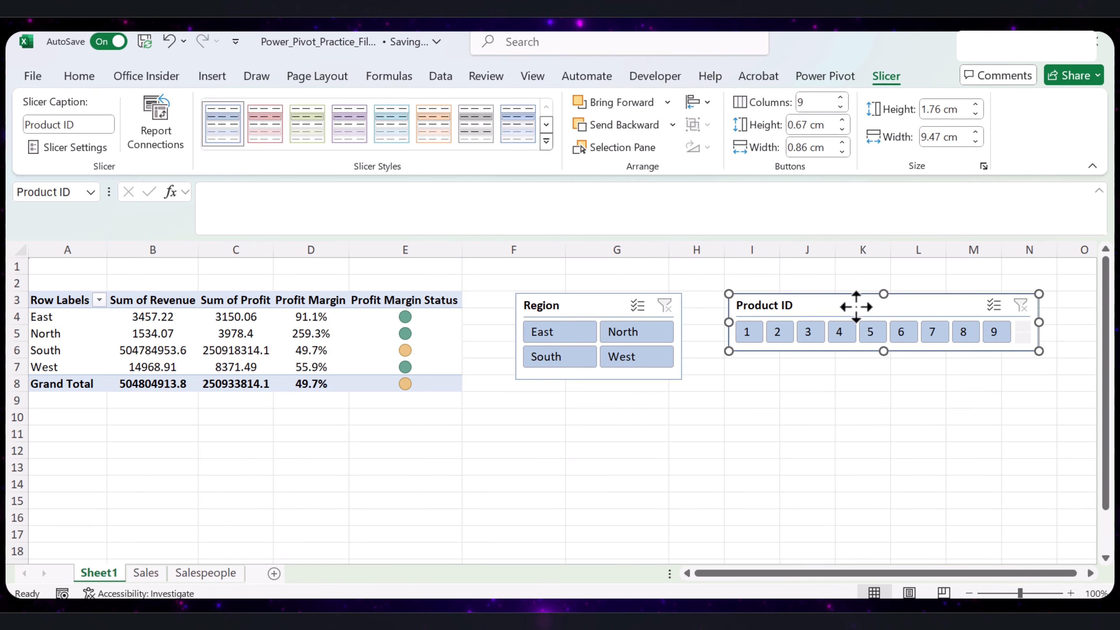
{"action": "left_click", "coordinate": [573, 351]}
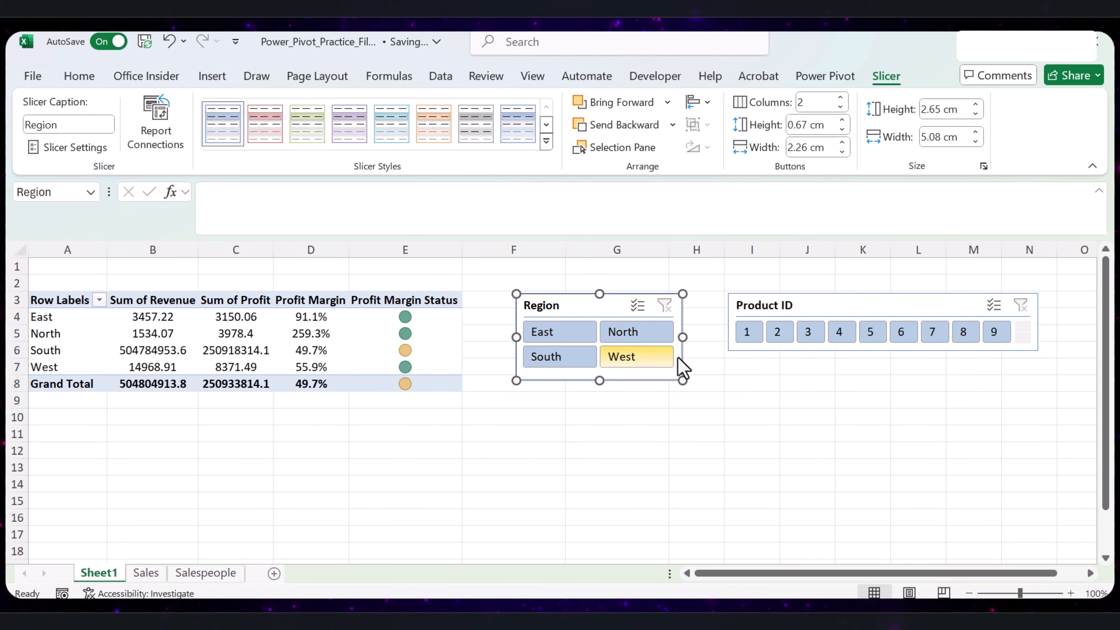
{"action": "left_click", "coordinate": [652, 338]}
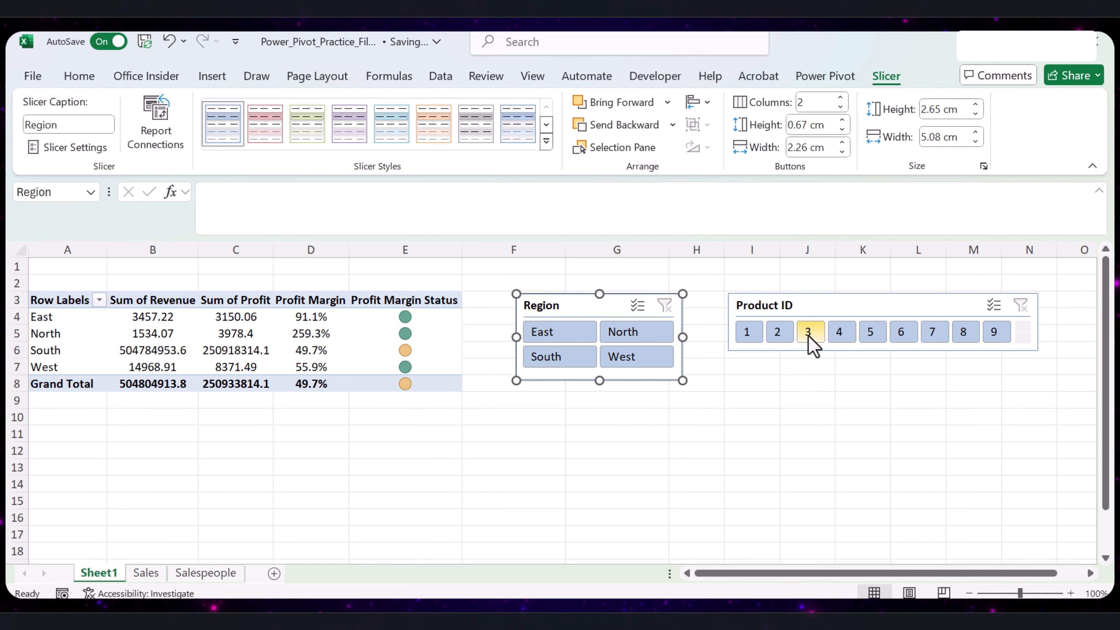
{"action": "left_click", "coordinate": [811, 337]}
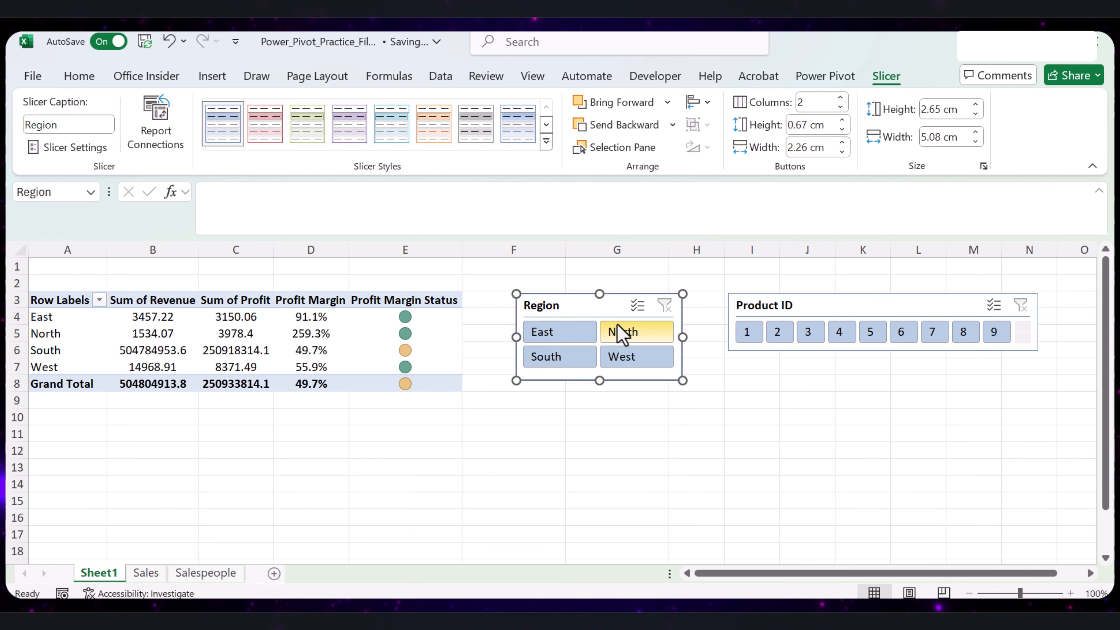
{"action": "left_click", "coordinate": [622, 333], "text": "ctrl"}
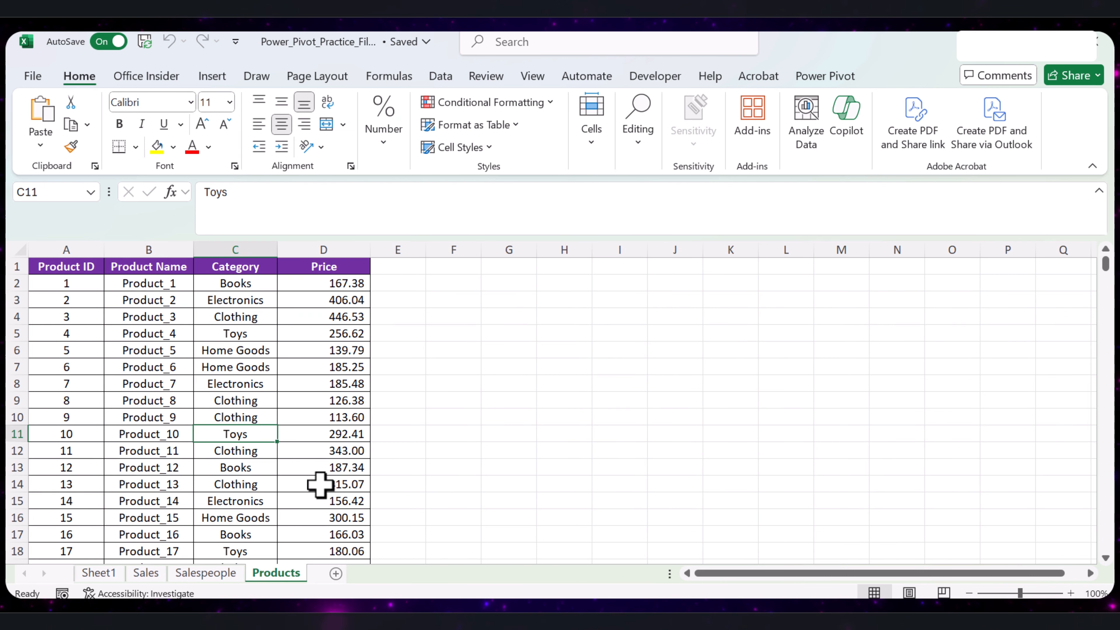
Convert the data range on the Products sheet into a table and add it to the Data Model
{"action": "left_click", "coordinate": [267, 388]}
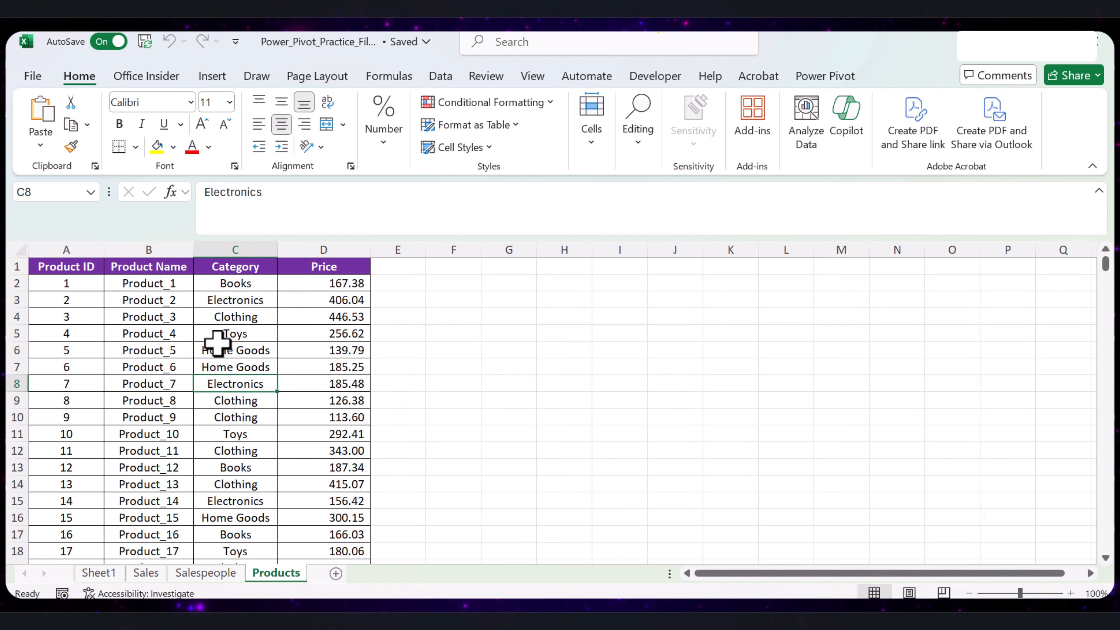
{"action": "key", "text": "ctrl+t"}
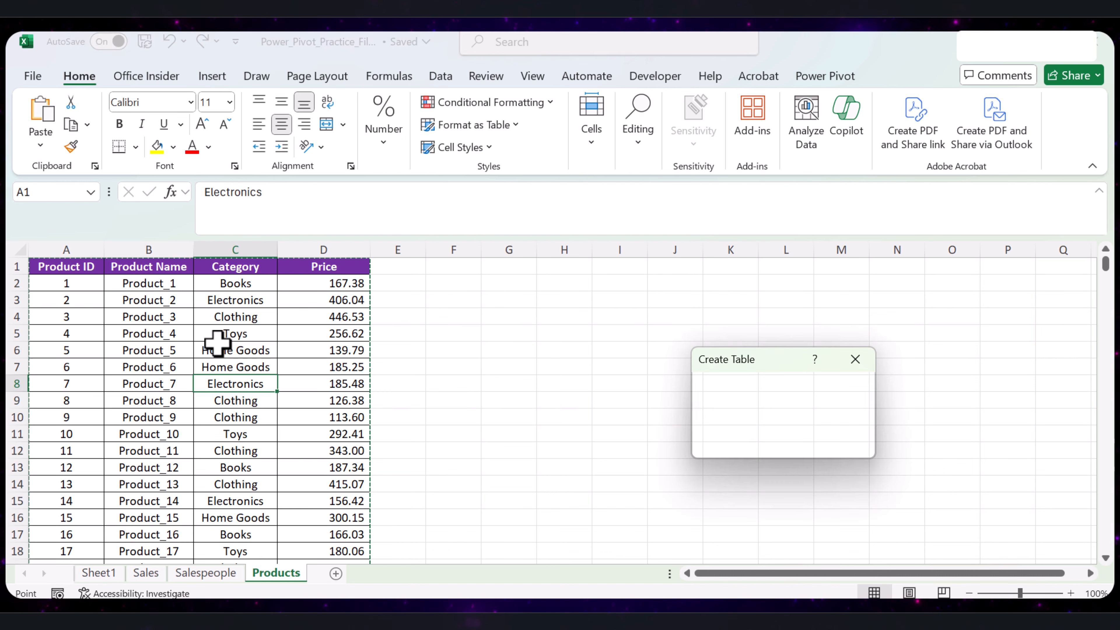
{"action": "left_click", "coordinate": [762, 442]}
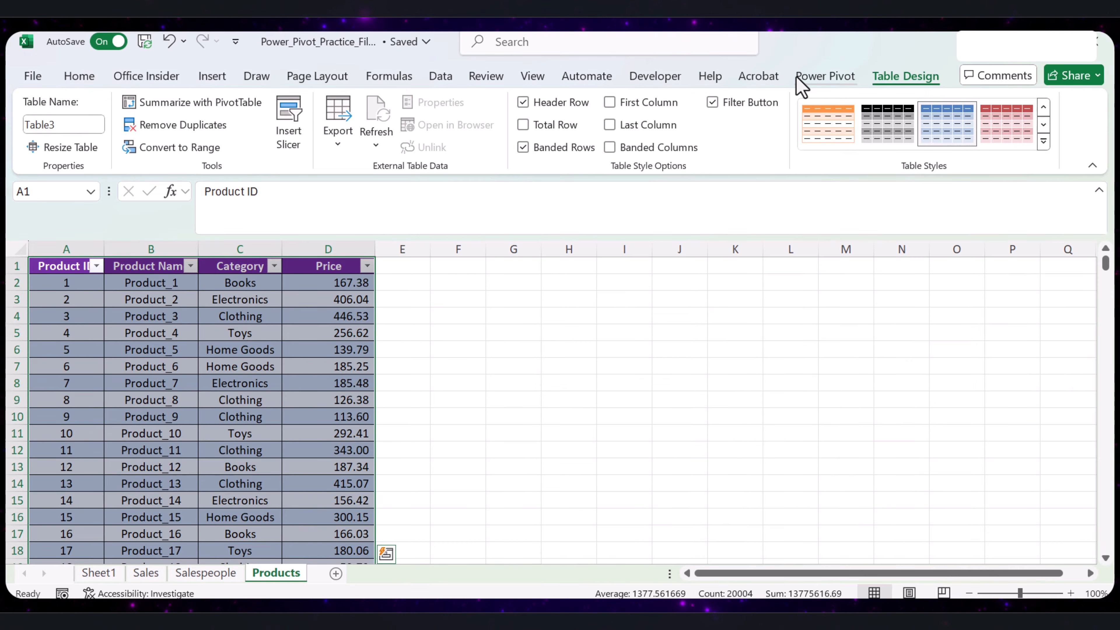
{"action": "left_click", "coordinate": [827, 80]}
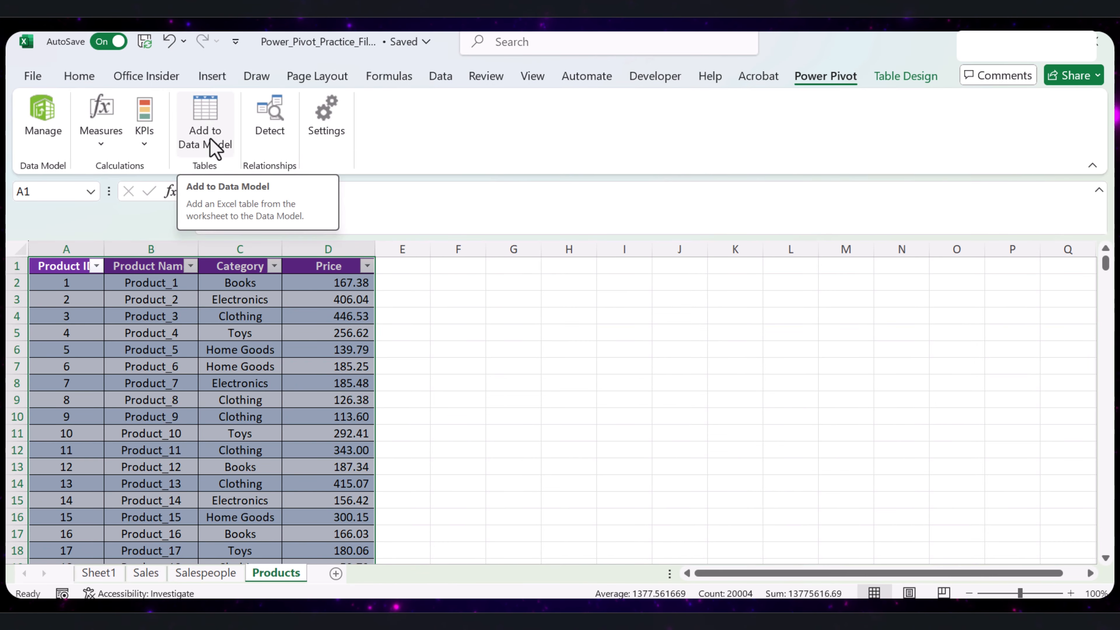
{"action": "left_click", "coordinate": [210, 150]}
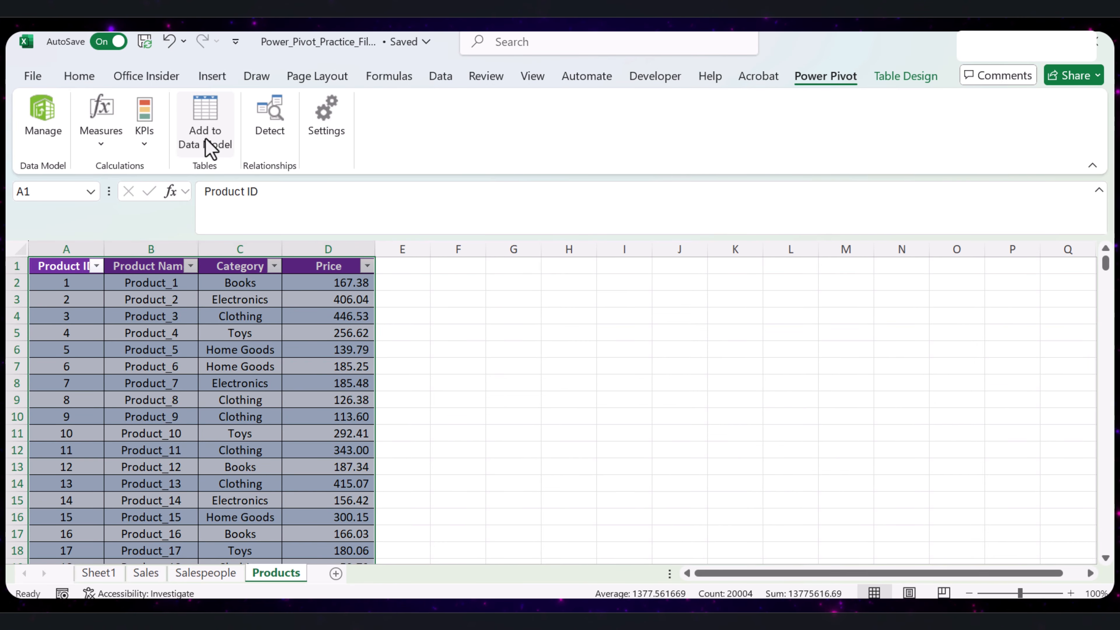